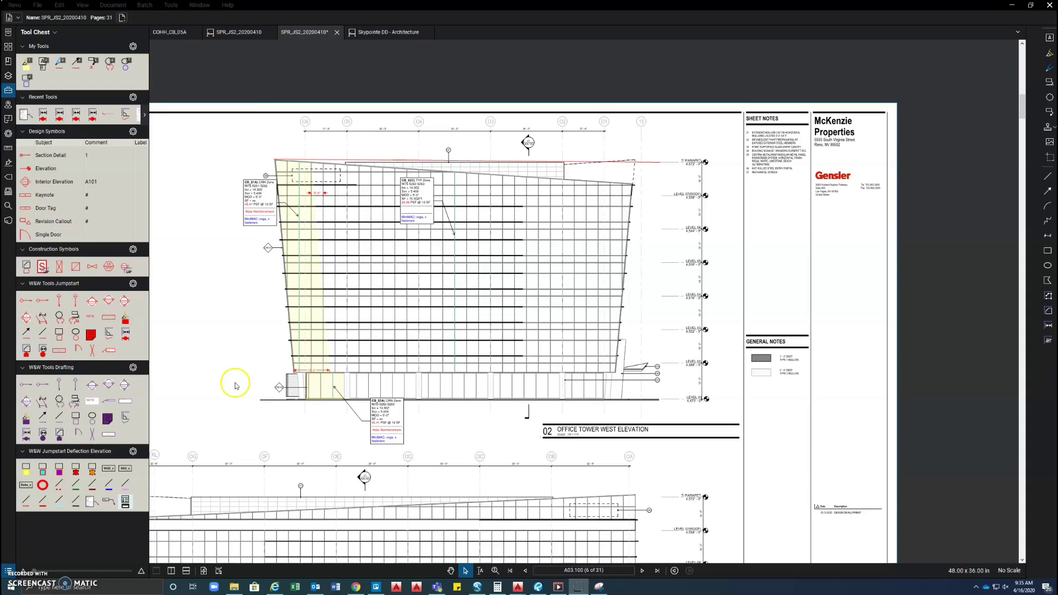
# Step: Try placing a blank CB_01 zone callout beside the west elevation's corner zone, and undo it
pyautogui.scroll(-1, 235, 386)
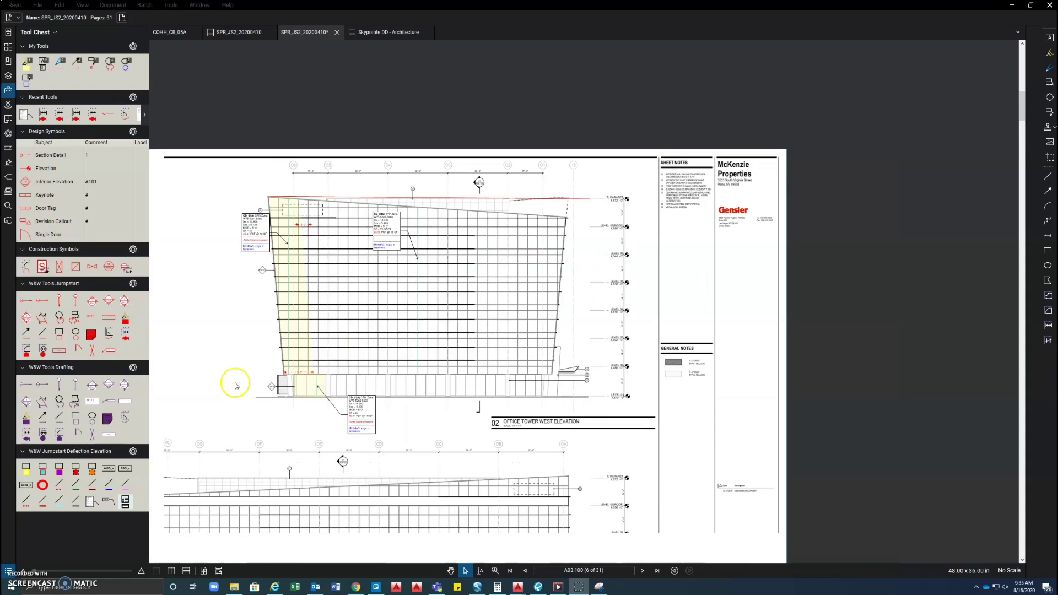
pyautogui.moveTo(235, 386)
pyautogui.mouseDown()
pyautogui.moveTo(314, 352)
pyautogui.moveTo(326, 361)
pyautogui.mouseUp()
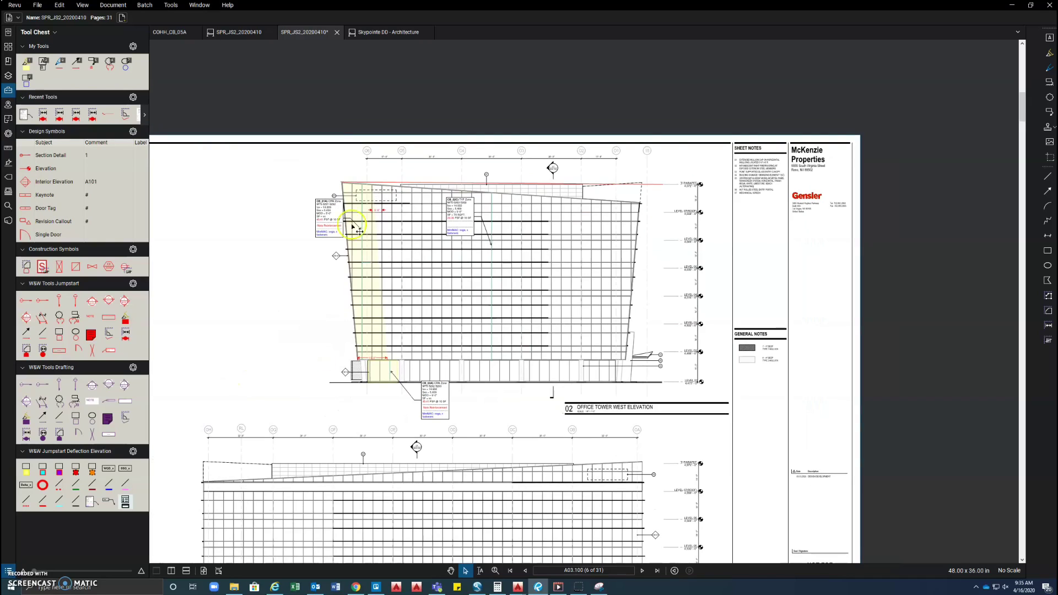
pyautogui.scroll(2, 370, 211)
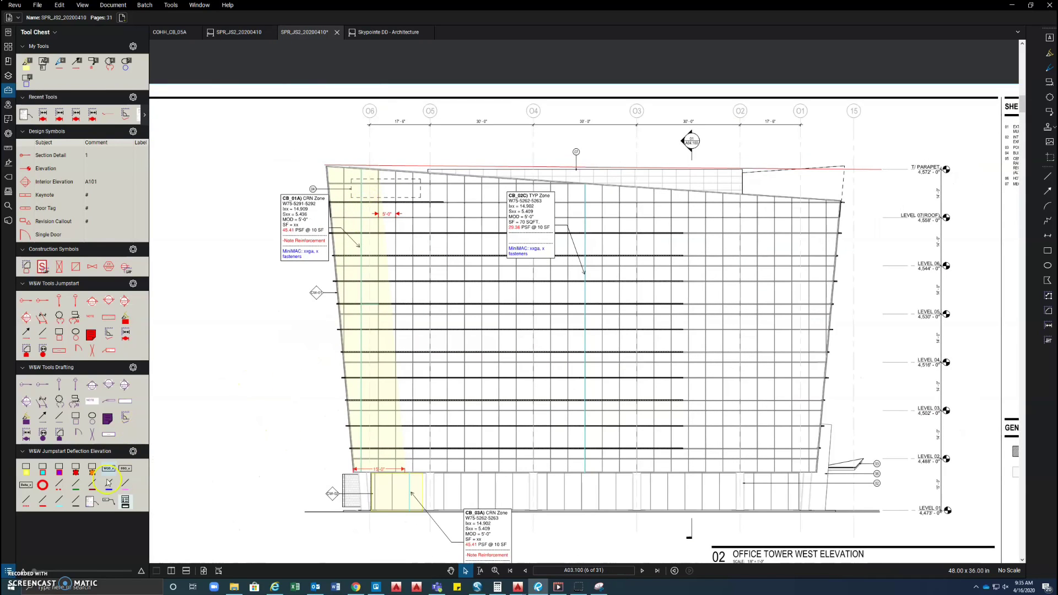
pyautogui.click(93, 501)
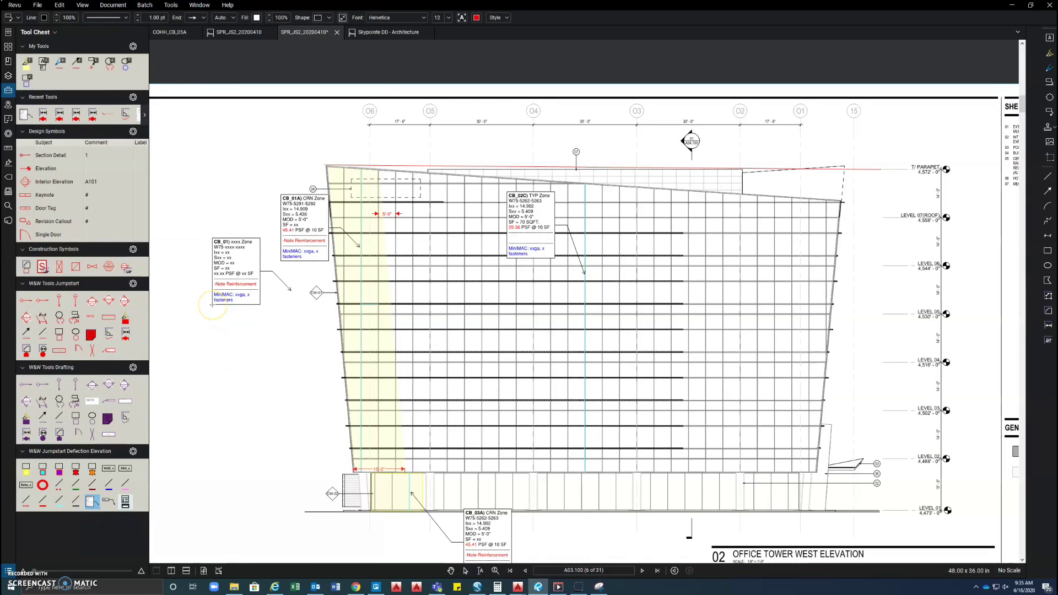
pyautogui.click(210, 308)
pyautogui.hotkey('ctrl', 'z')
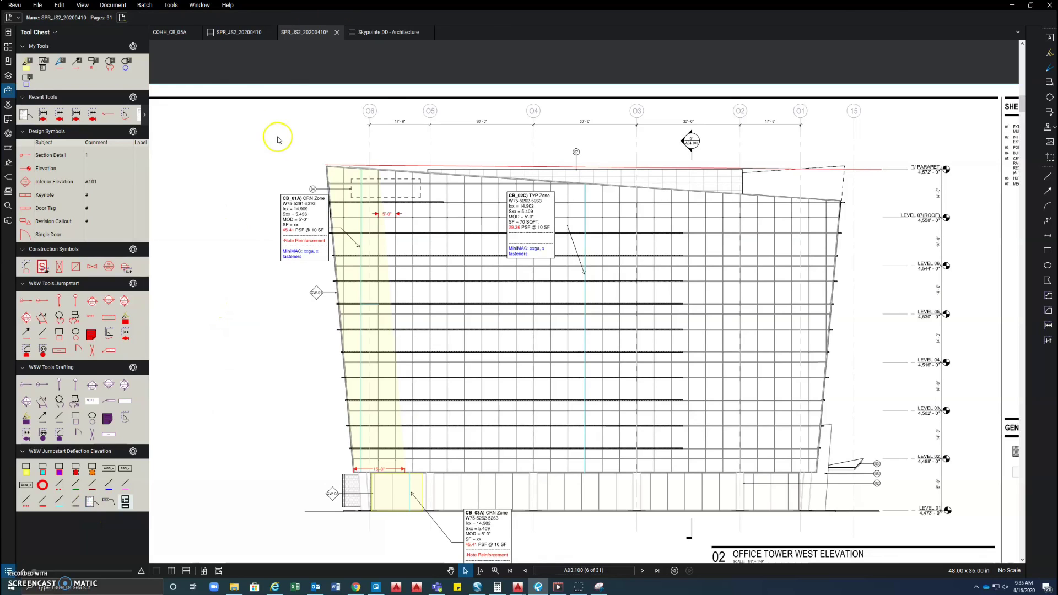
# Step: Examine the CB_01A and CB_02C zone callouts, and switch to the mullion sections in AutoCAD's proposal_details drawing
pyautogui.scroll(3, 282, 223)
pyautogui.scroll(1, 341, 189)
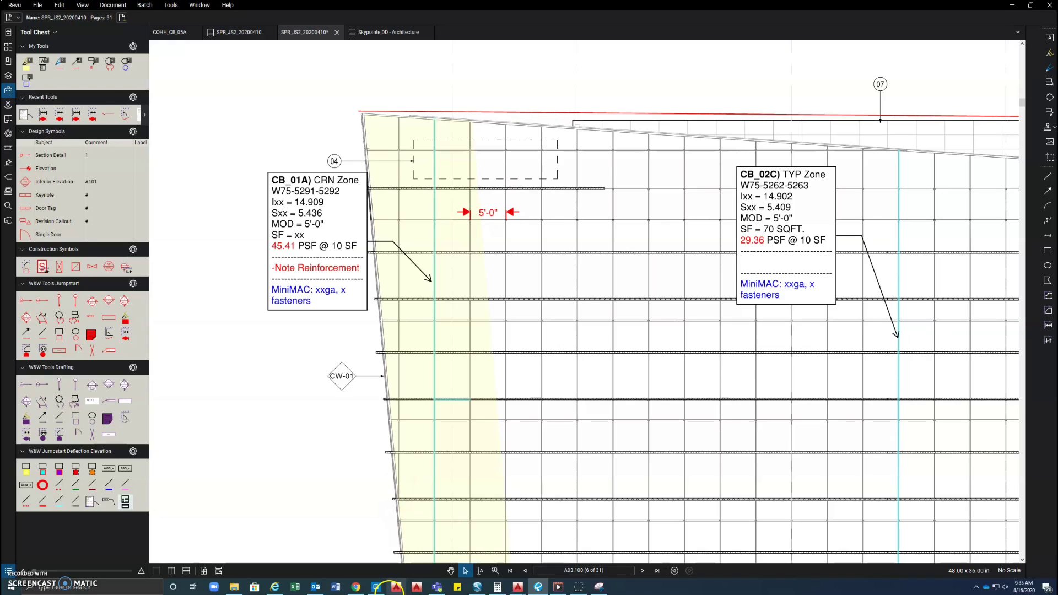
pyautogui.click(518, 587)
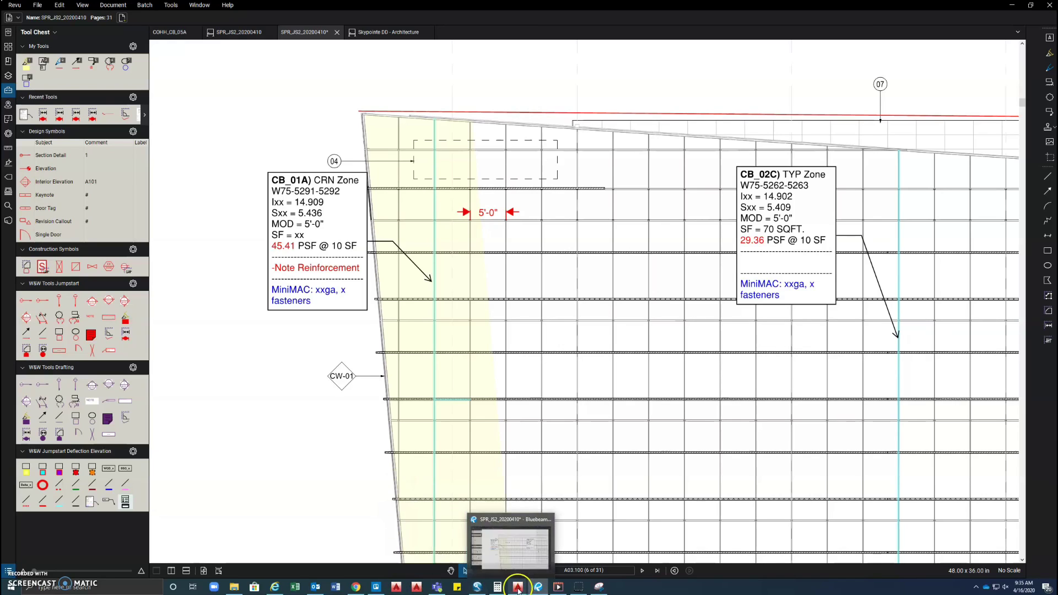
pyautogui.click(550, 526)
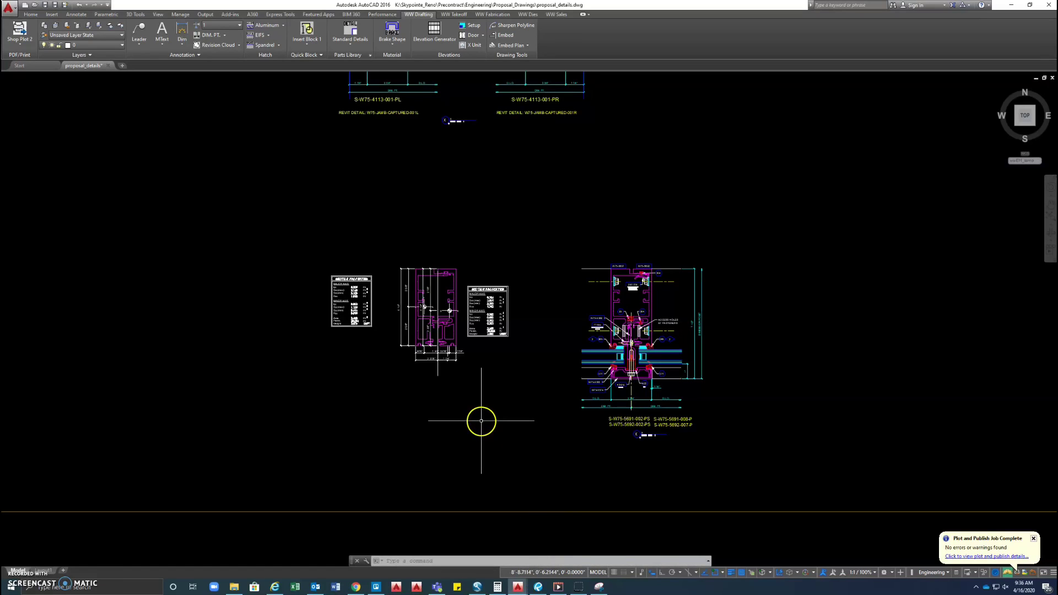
pyautogui.scroll(2, 588, 330)
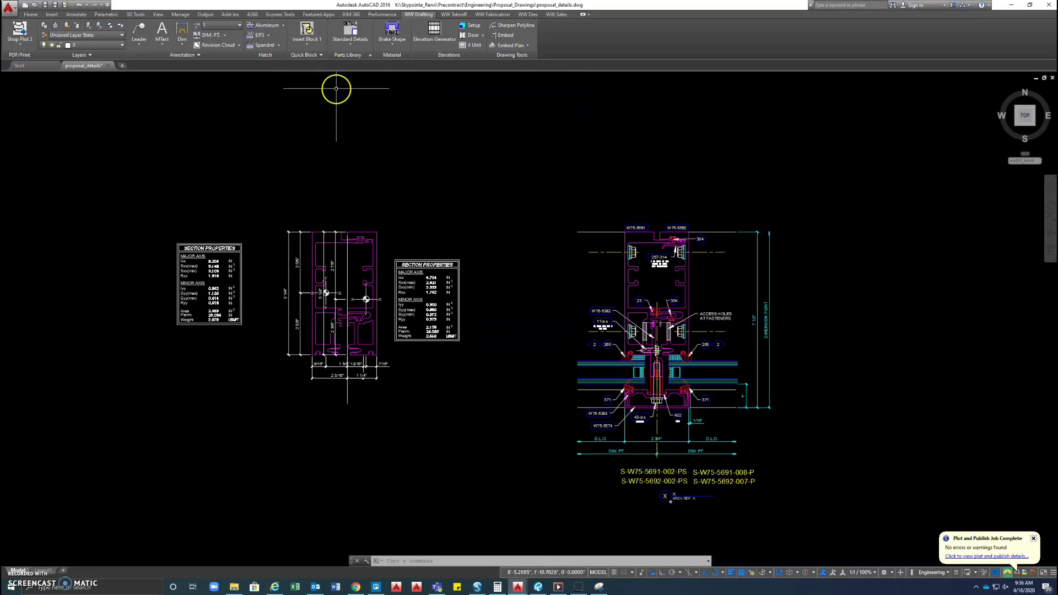
# Step: Insert the standard W75-5691/W75-5692 vertical mullion detail in open space beside the existing section-property drawings
pyautogui.click(351, 30)
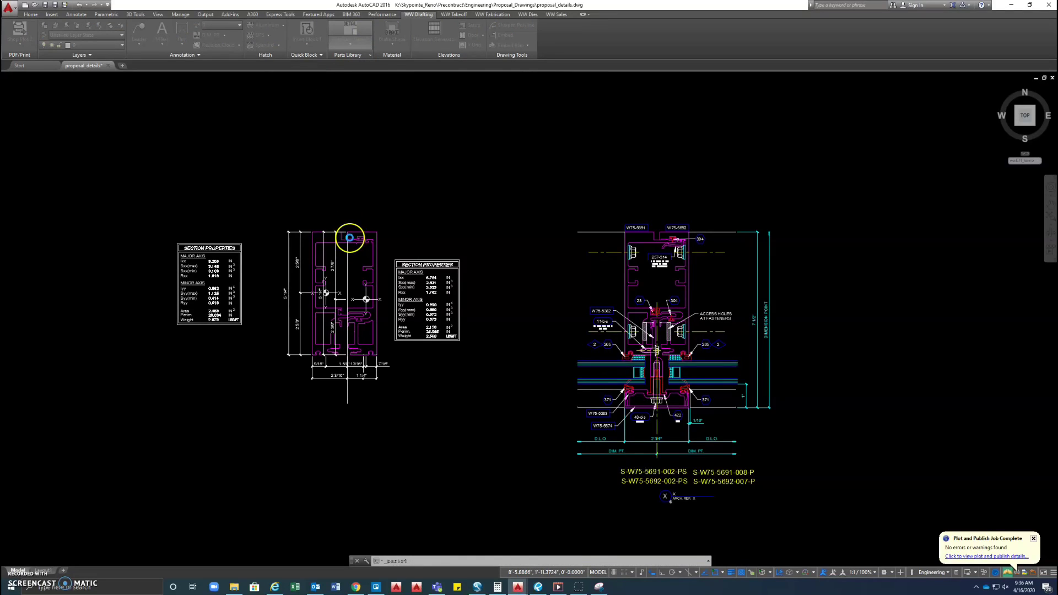
pyautogui.scroll(-1, 460, 447)
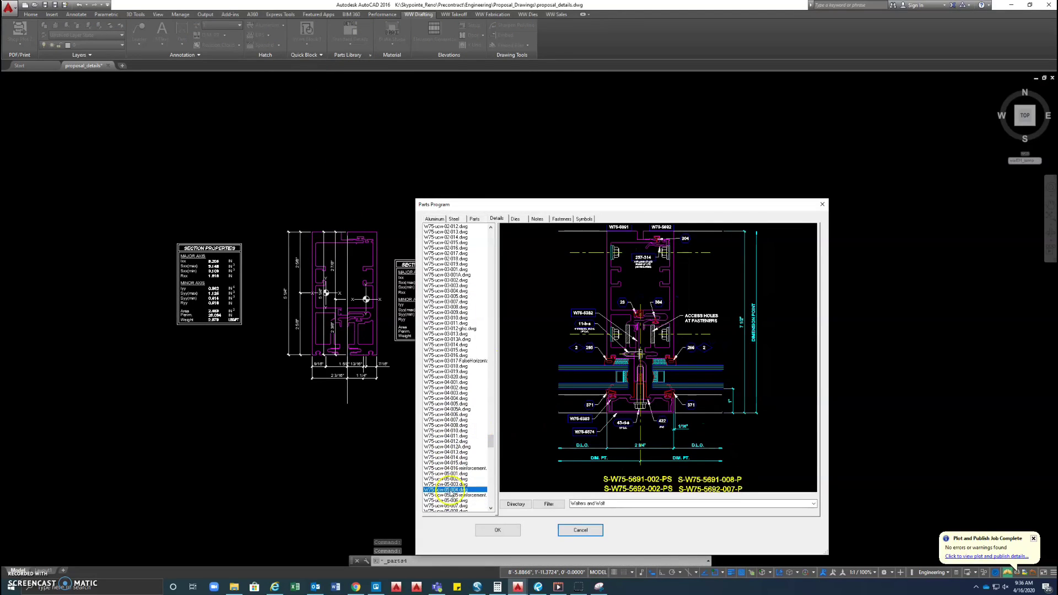
pyautogui.click(497, 530)
pyautogui.scroll(-4, 331, 432)
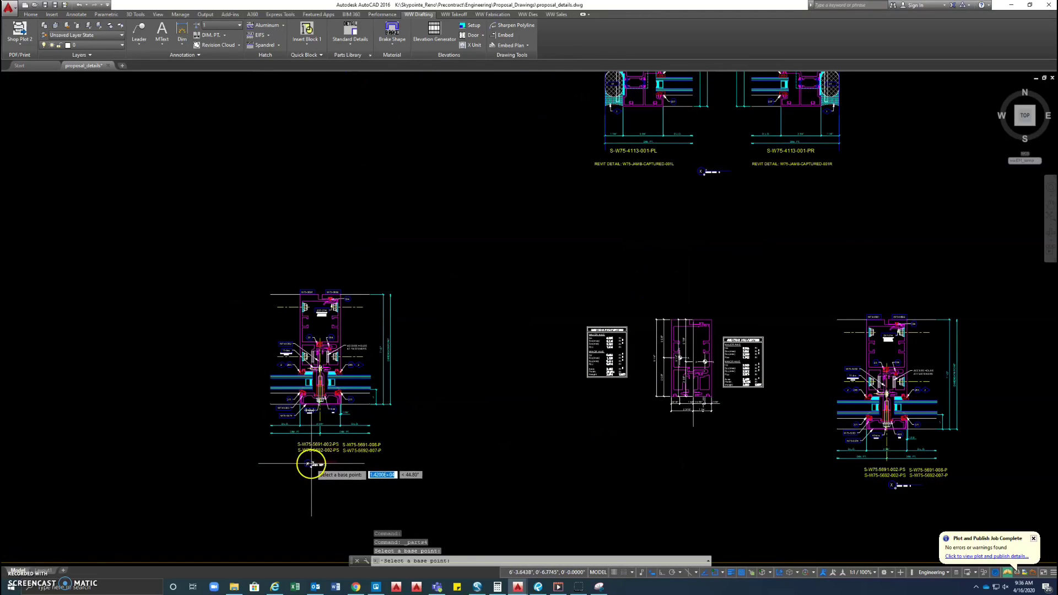
pyautogui.click(330, 338)
# Step: Copy the mullion profiles from the inserted detail into the empty space beside it
pyautogui.write('co')
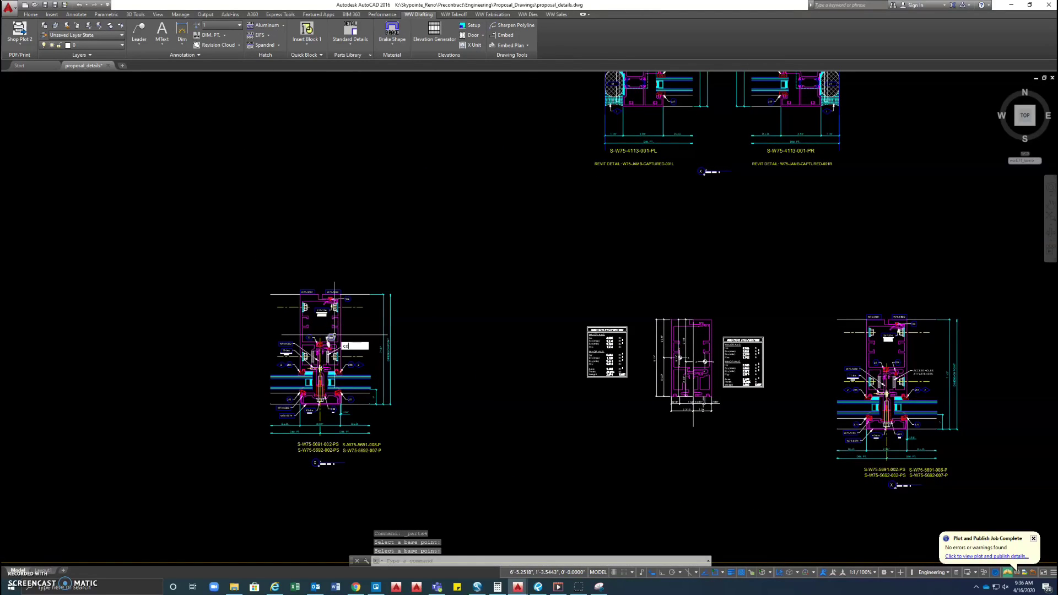
pyautogui.press('Return')
pyautogui.scroll(5, 308, 338)
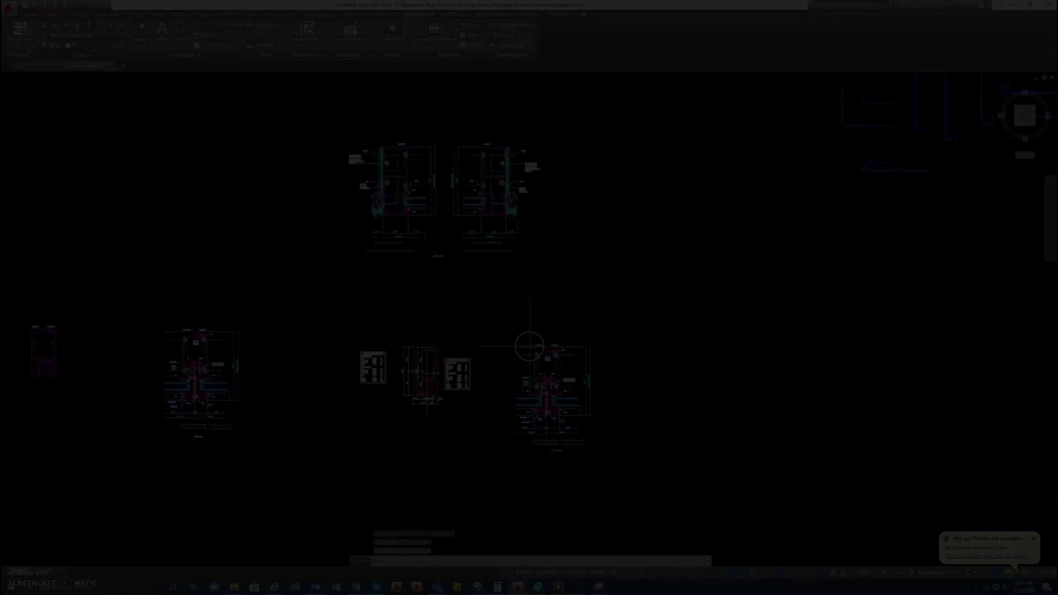
pyautogui.scroll(5, 485, 283)
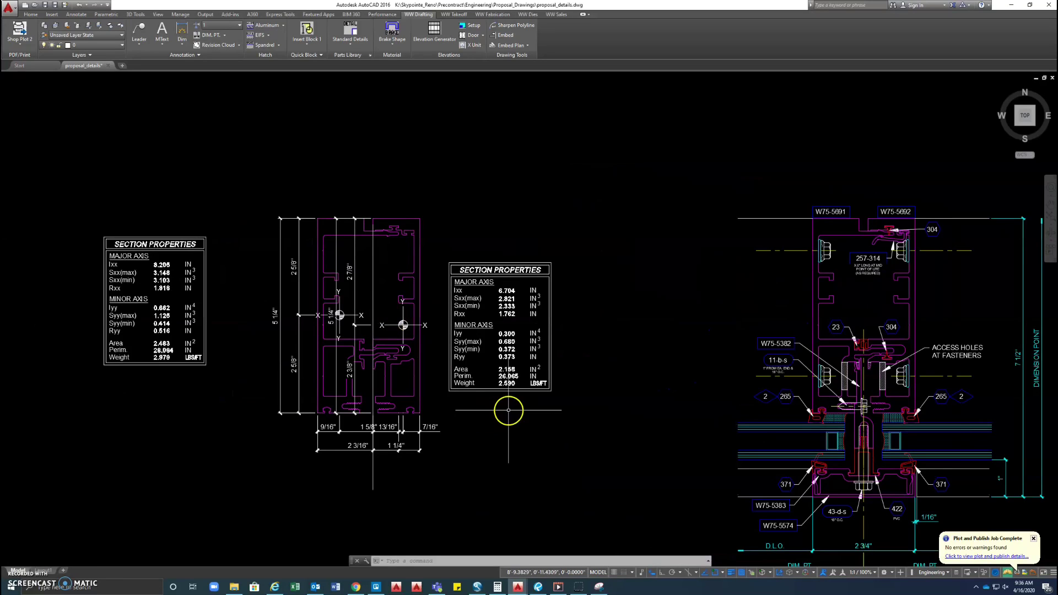
# Step: Try running SECPROP on the right-hand profile of the dimensioned mullion section
pyautogui.write('secprop')
pyautogui.press('Return')
pyautogui.click(432, 267)
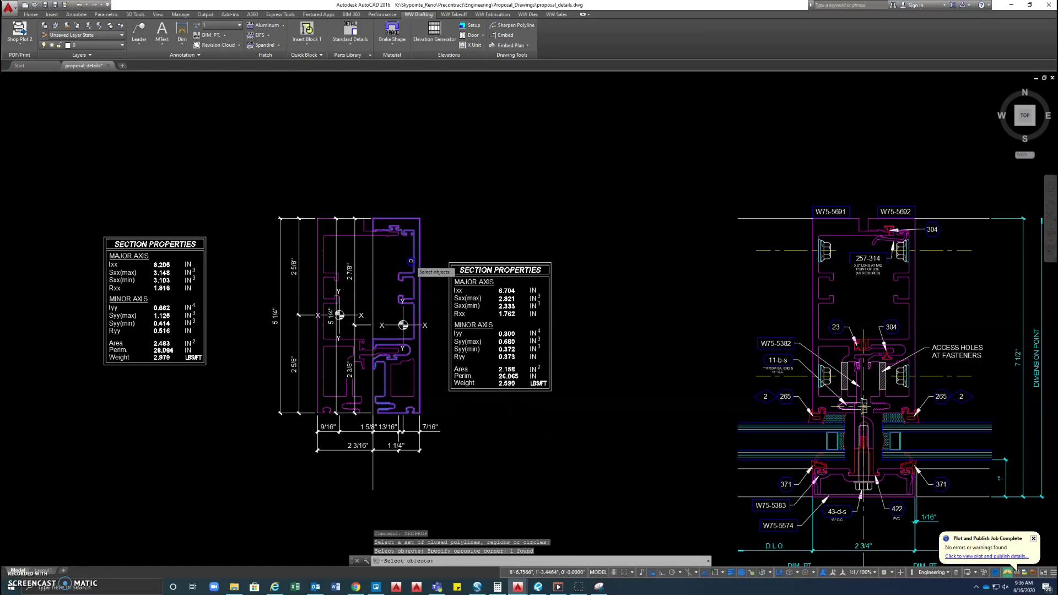
pyautogui.press('Return')
pyautogui.press('Escape')
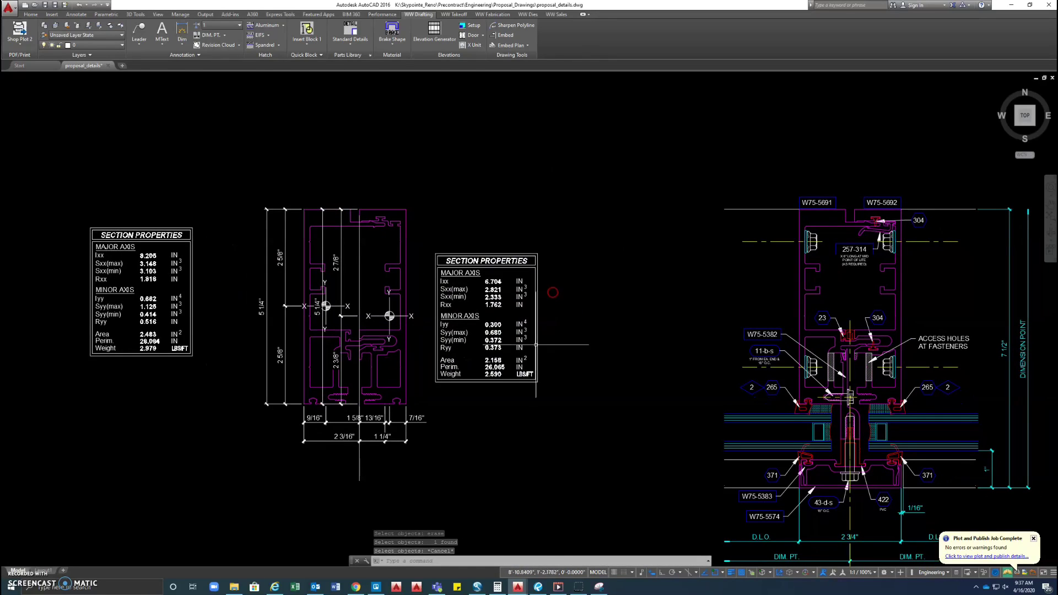
# Step: Return to Bluebeam Revu, then find and launch the Cbeam R5 application
pyautogui.click(537, 586)
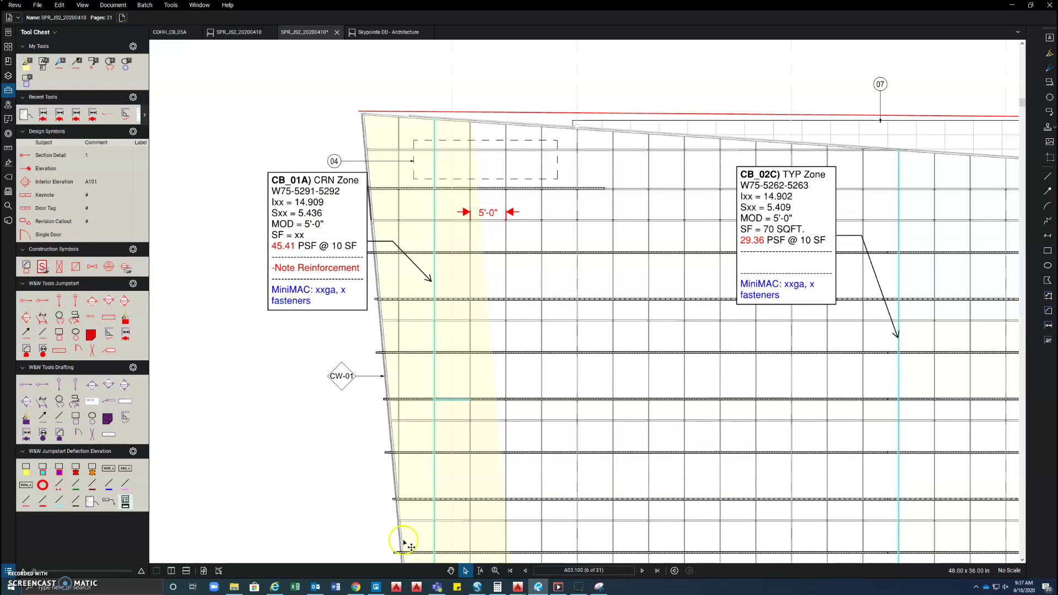
pyautogui.click(91, 588)
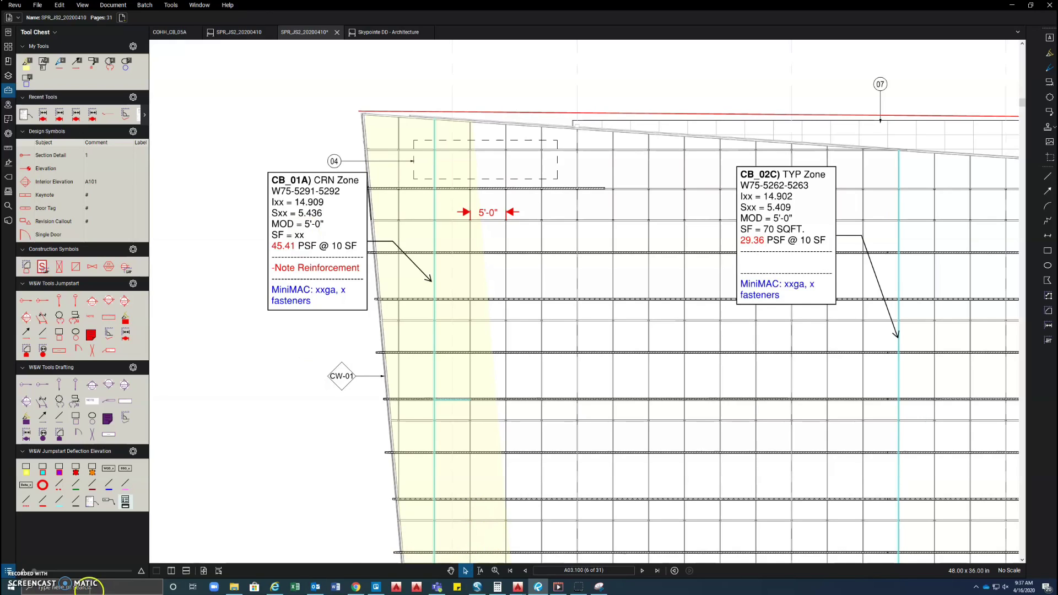
pyautogui.write('cbeam')
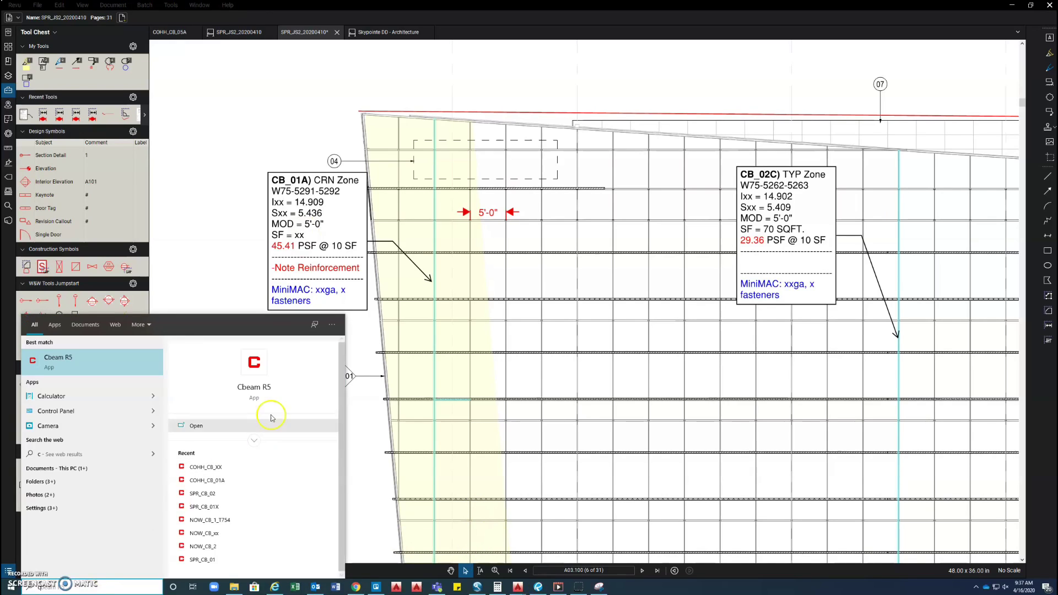
pyautogui.click(310, 373)
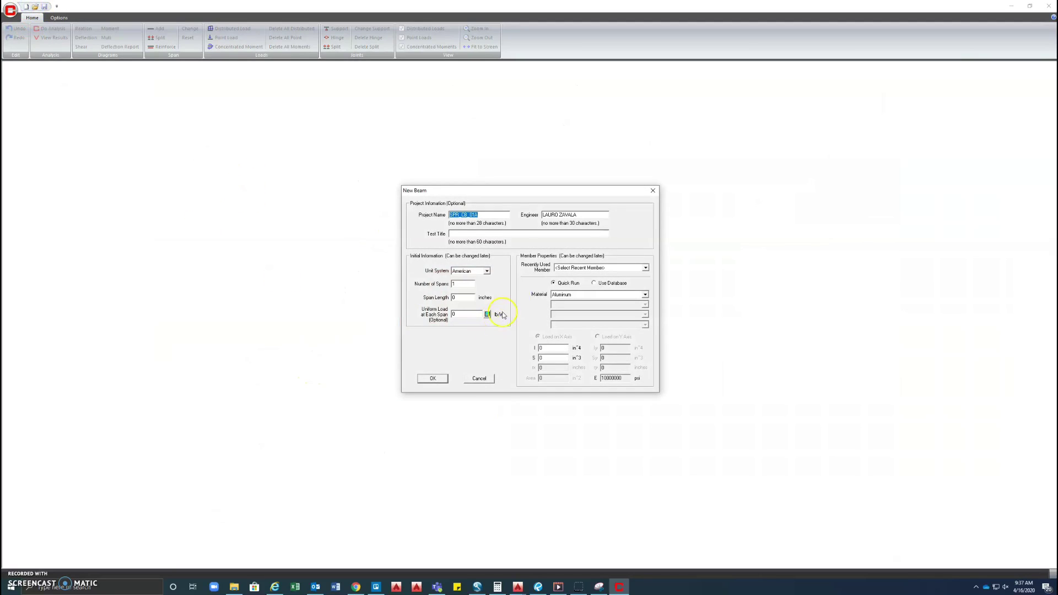
pyautogui.click(459, 215)
pyautogui.click(472, 235)
pyautogui.write('W')
pyautogui.write('75-5291-529')
pyautogui.write('2 1/A4.20')
pyautogui.write('1 CRN')
pyautogui.write('mo5')
pyautogui.click(528, 233)
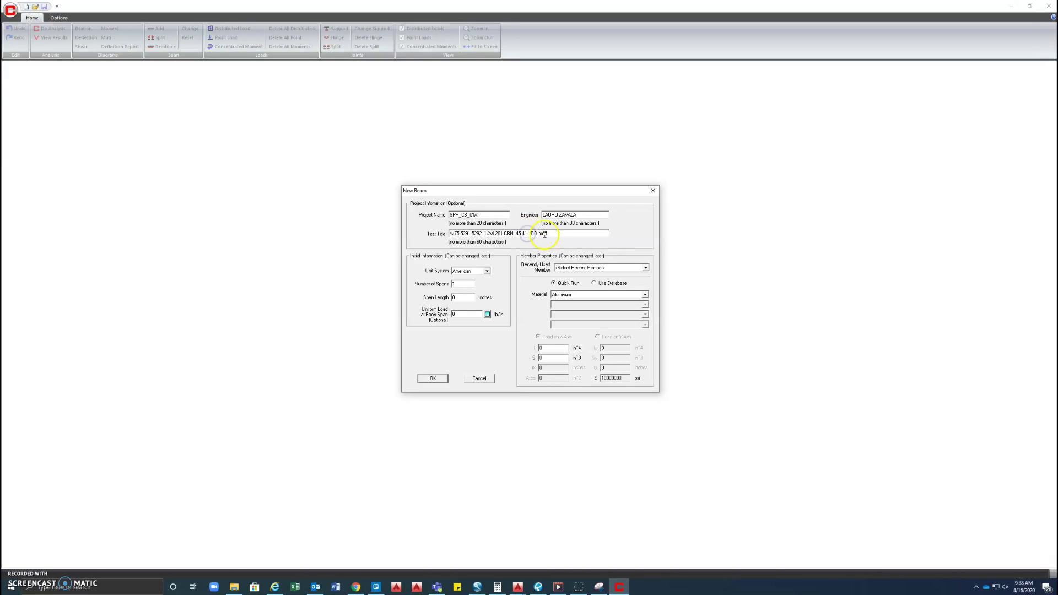
pyautogui.write('psf')
# Step: Switch to the SPR_JS2_20200410 session in Bluebeam Revu and examine the typical east wall section's floor heights and stack locations on A04.201
pyautogui.click(538, 587)
pyautogui.click(243, 34)
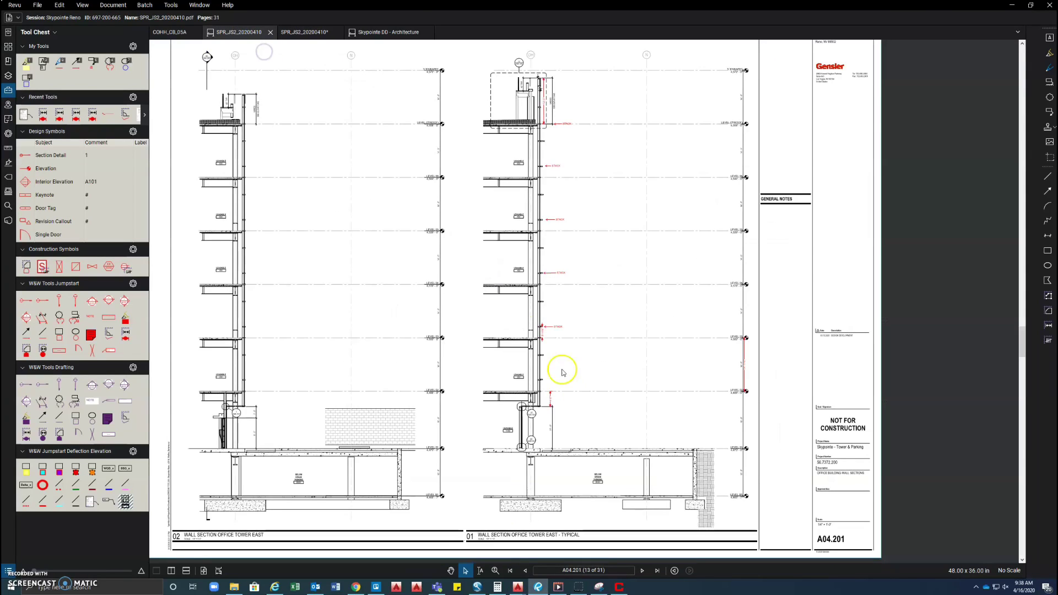
pyautogui.scroll(3, 562, 371)
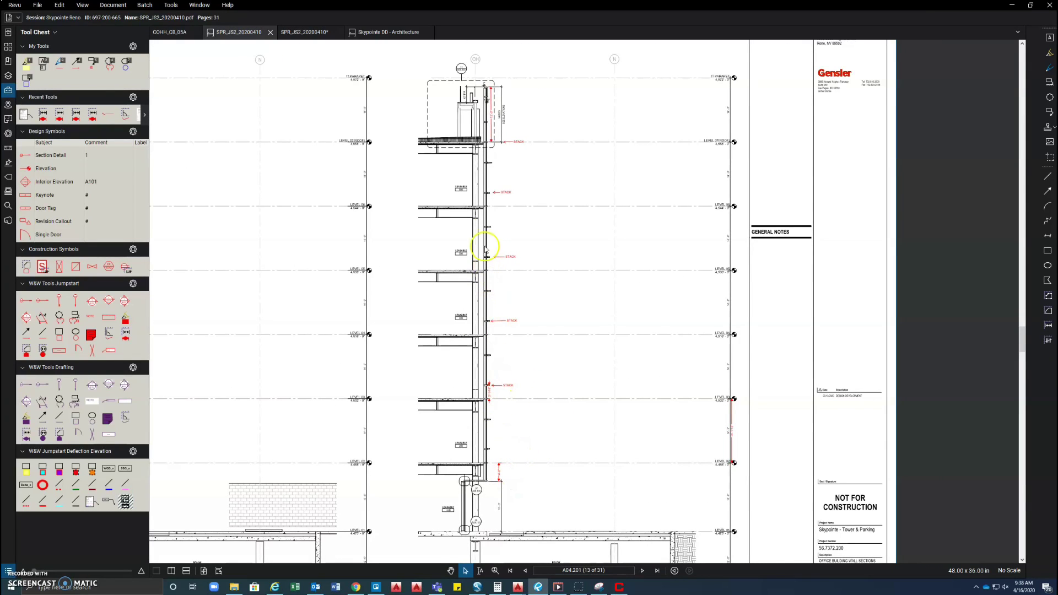
pyautogui.scroll(3, 529, 399)
pyautogui.moveTo(551, 386)
pyautogui.mouseDown()
pyautogui.moveTo(485, 312)
pyautogui.moveTo(465, 373)
pyautogui.mouseUp()
pyautogui.scroll(-2, 465, 373)
pyautogui.scroll(-1, 453, 227)
pyautogui.scroll(1, 453, 227)
pyautogui.scroll(2, 758, 326)
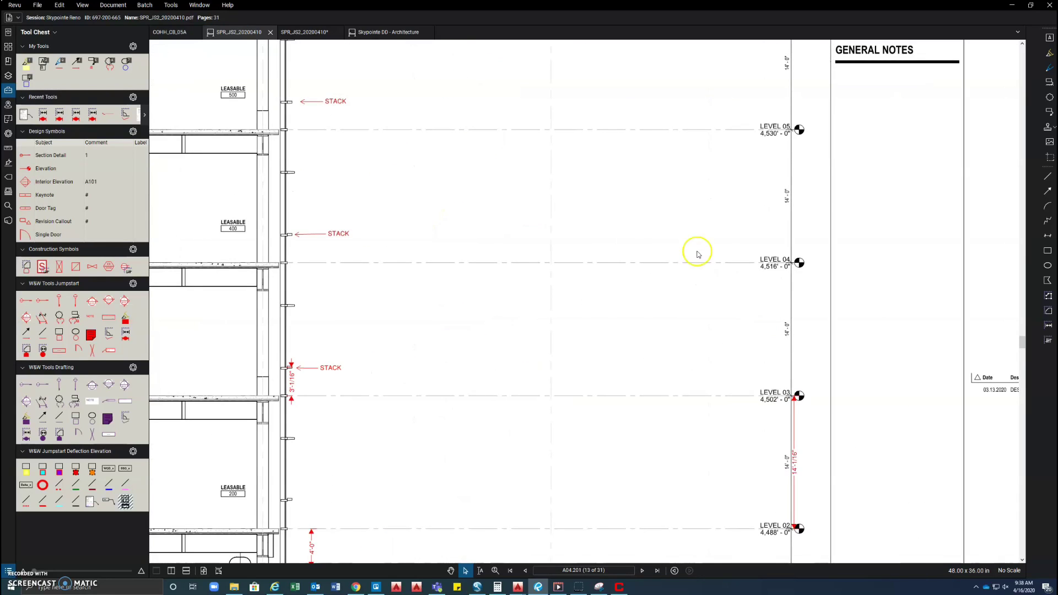
pyautogui.moveTo(680, 148)
pyautogui.mouseDown()
pyautogui.moveTo(638, 404)
pyautogui.moveTo(656, 440)
pyautogui.mouseUp()
pyautogui.scroll(-1, 443, 258)
pyautogui.moveTo(443, 258); pyautogui.dragTo(477, 369)
pyautogui.scroll(-3, 421, 314)
pyautogui.moveTo(456, 421); pyautogui.dragTo(432, 289)
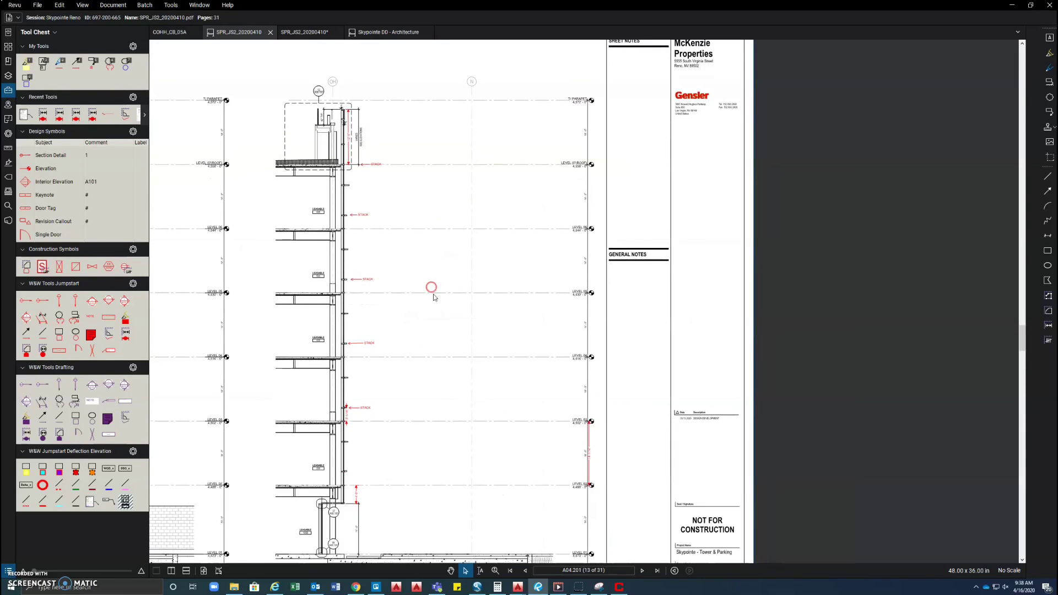
pyautogui.moveTo(440, 352); pyautogui.dragTo(486, 296)
# Step: Switch back to Cbeam and set the new beam to 7 spans, each 168 inches long
pyautogui.click(624, 588)
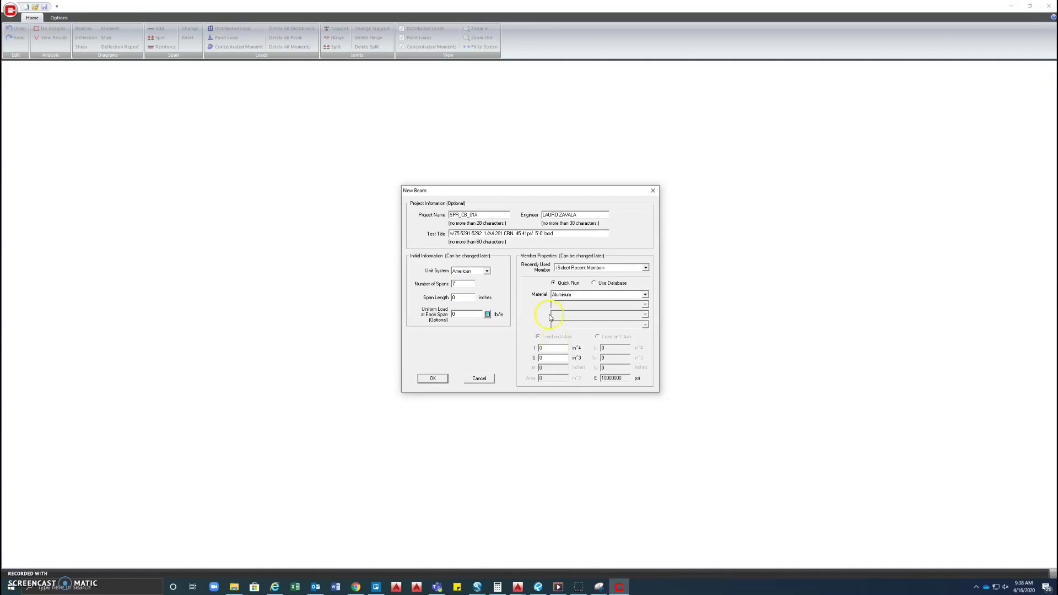
pyautogui.doubleClick(458, 298)
pyautogui.write('18')
# Step: Calculate the uniform span load from a 45.41 psf windload and a 5 ft module
pyautogui.click(487, 314)
pyautogui.write('45')
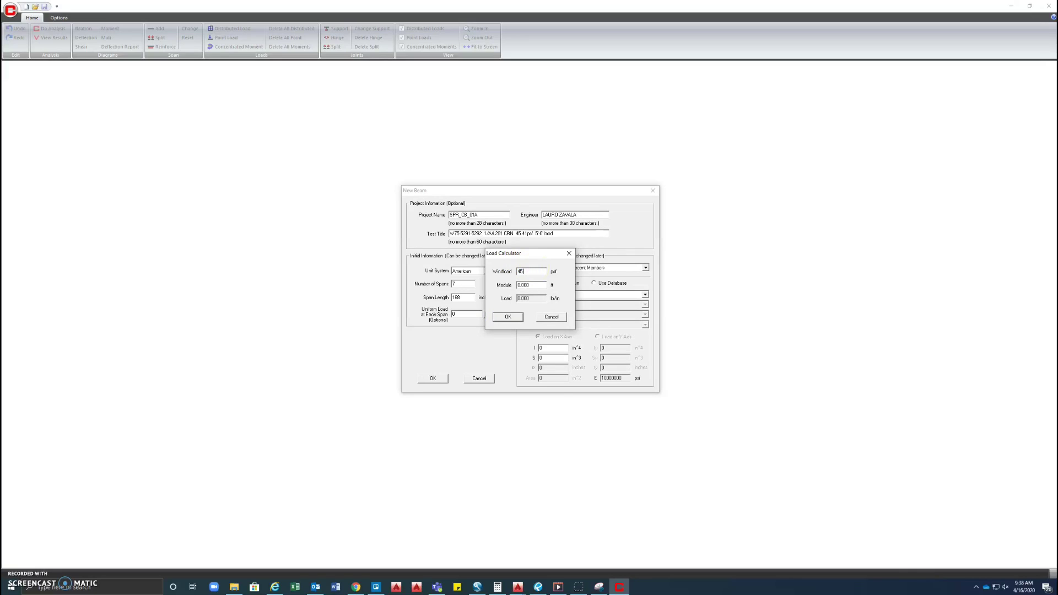
pyautogui.write('.41')
pyautogui.press('Tab')
pyautogui.write('5.00')
pyautogui.click(506, 318)
# Step: Set the aluminum member's I to 14.909 and S to 5.436, and create the beam
pyautogui.click(554, 348)
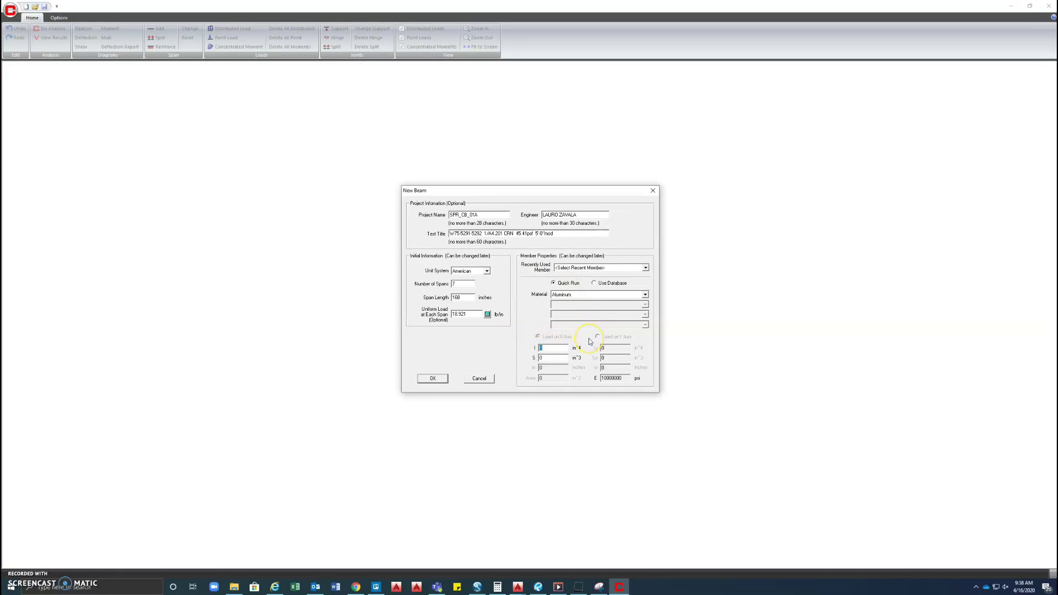
pyautogui.write('14.909')
pyautogui.write('5.436')
pyautogui.click(433, 379)
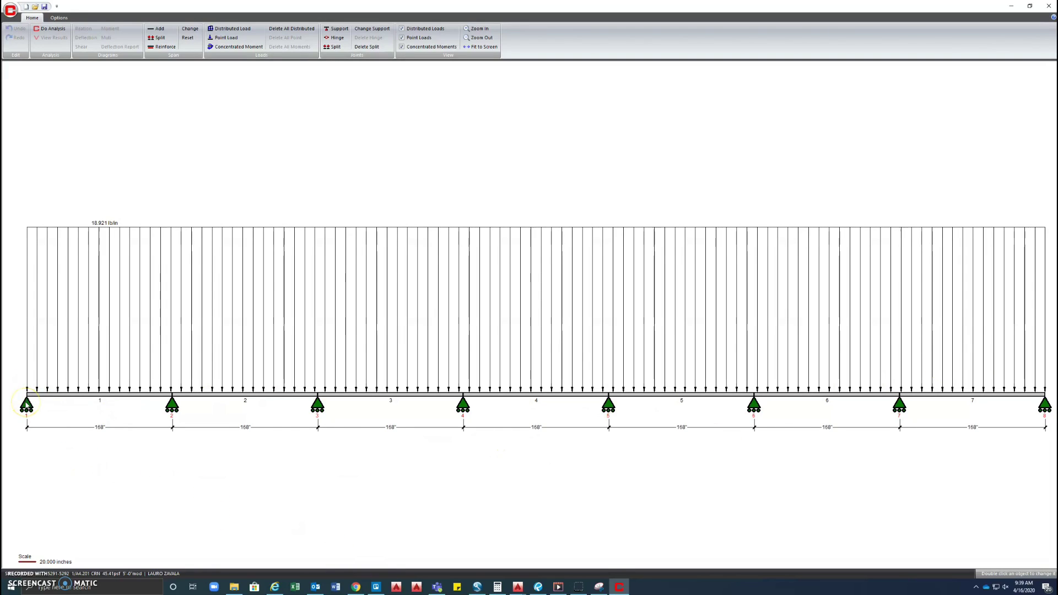
# Step: Delete the beam's first support and set span 1's length to 48 inches
pyautogui.doubleClick(26, 405)
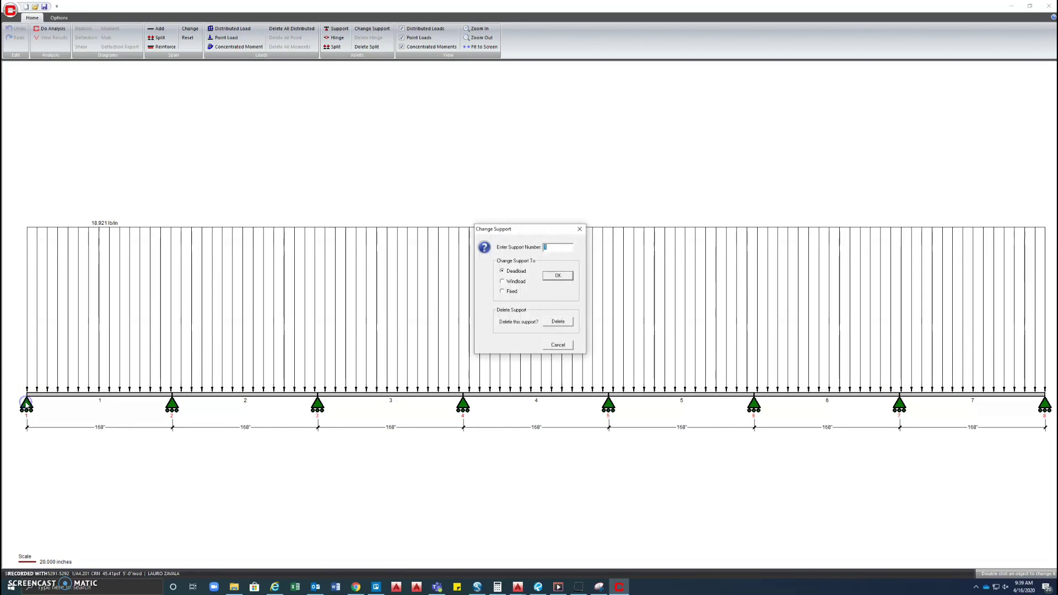
pyautogui.click(555, 323)
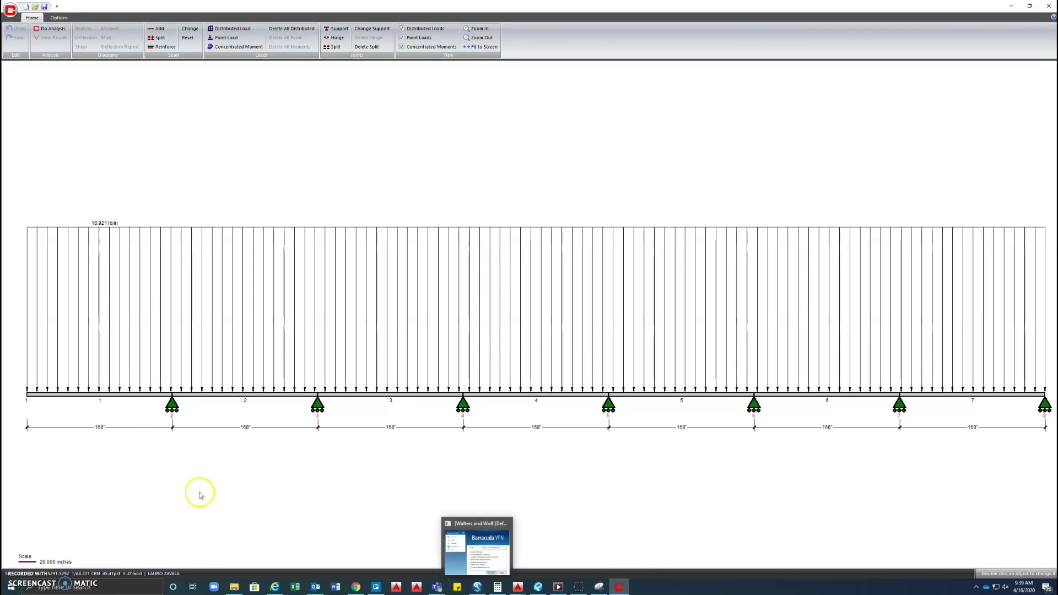
pyautogui.doubleClick(101, 395)
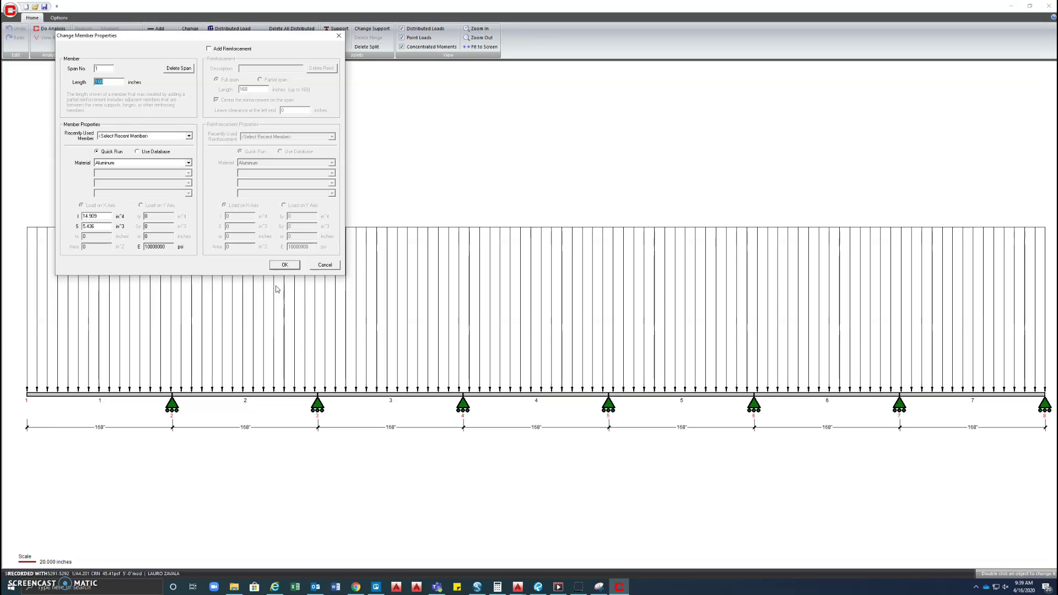
pyautogui.press('Return')
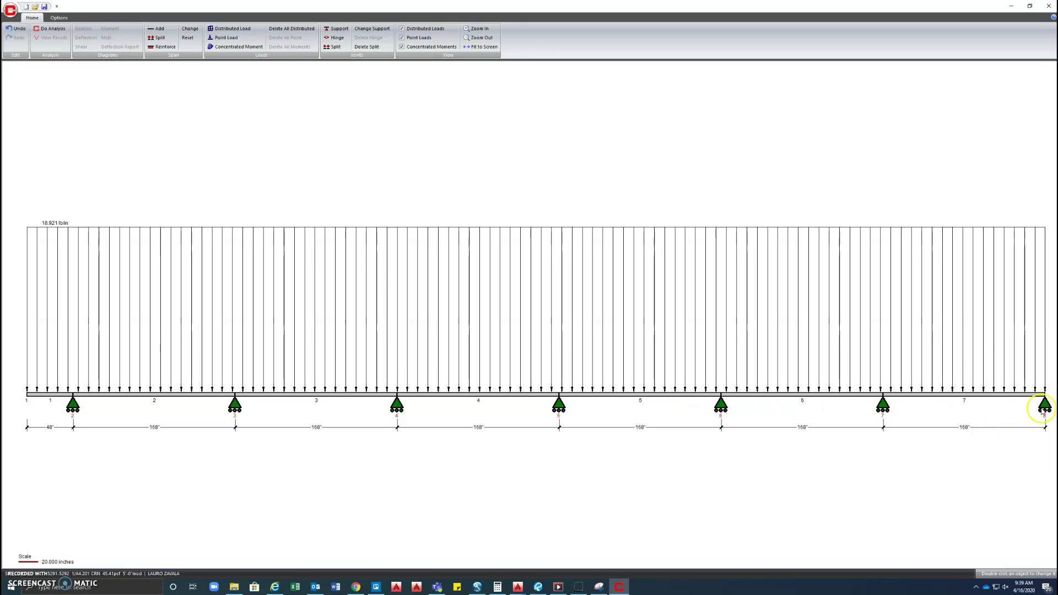
# Step: Check the parapet on the wall section drawing in Revu and delete the beam's last support in Cbeam
pyautogui.click(538, 588)
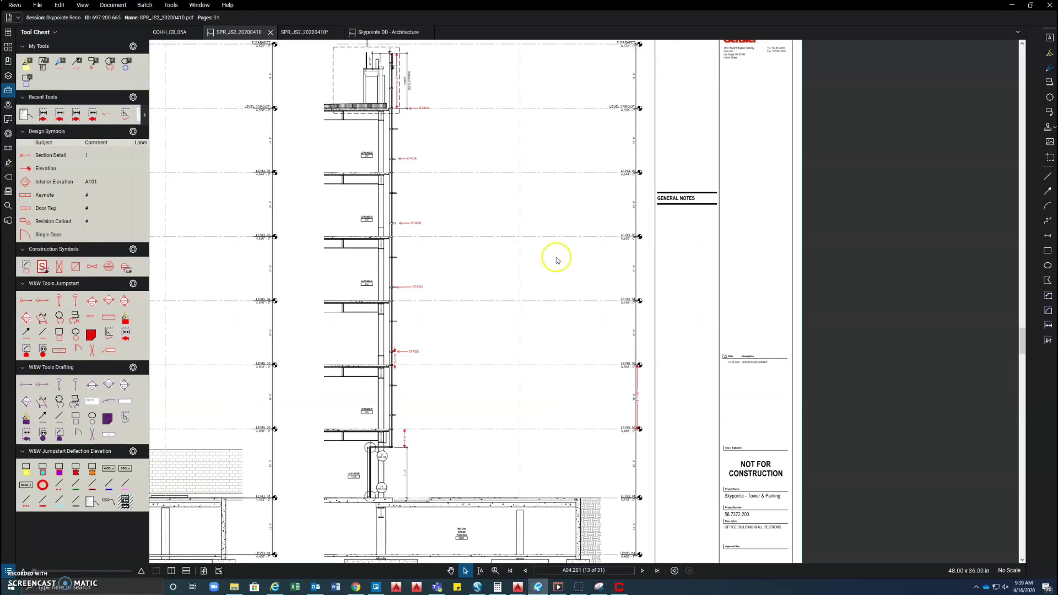
pyautogui.scroll(4, 386, 65)
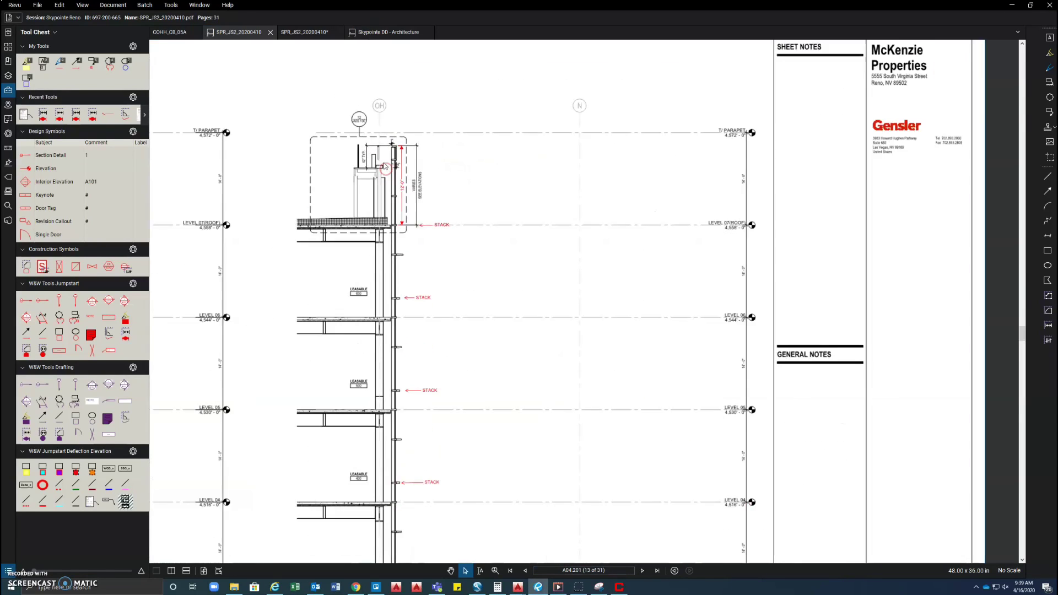
pyautogui.click(381, 33)
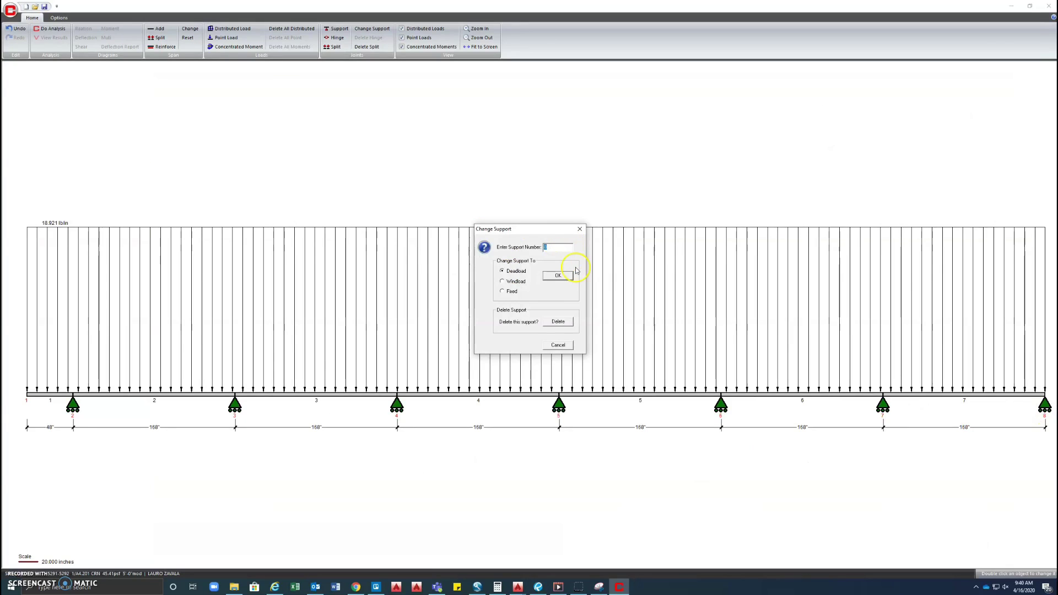
pyautogui.click(558, 321)
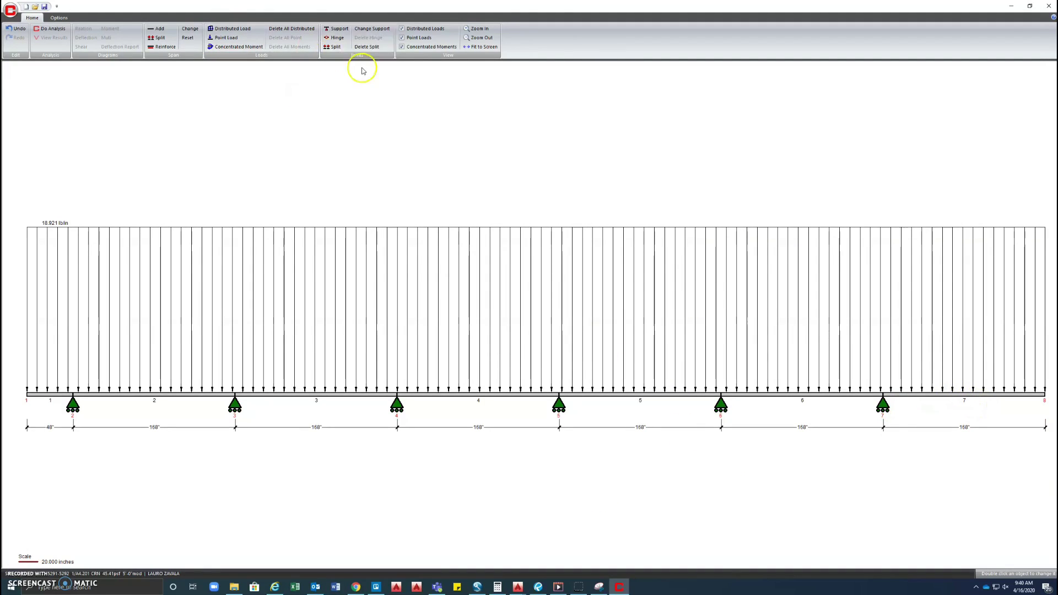
# Step: Add a support 126 inches into span 7
pyautogui.click(337, 30)
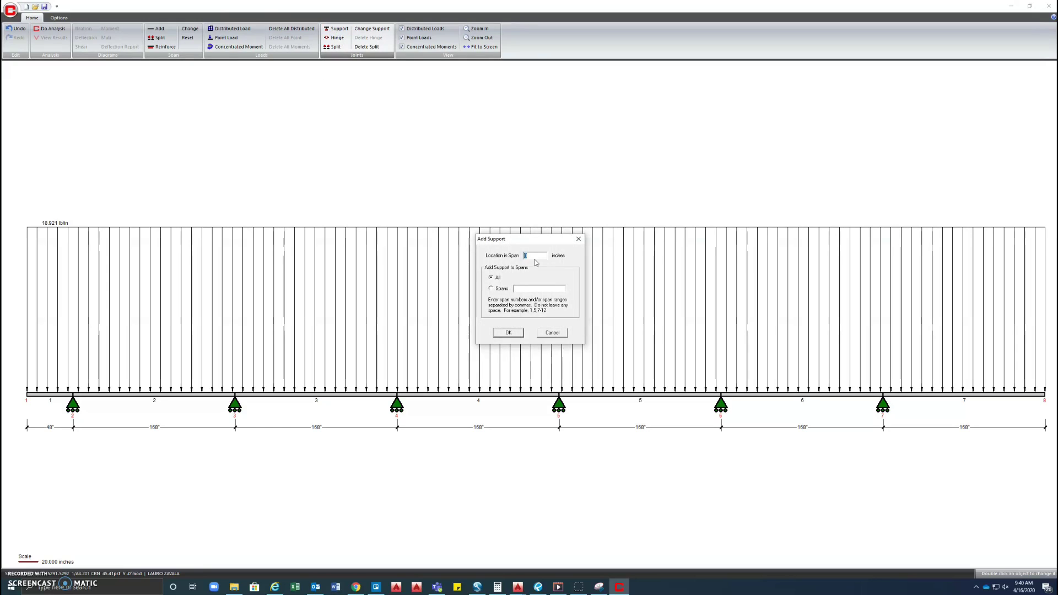
pyautogui.click(490, 288)
pyautogui.write('7')
pyautogui.click(511, 333)
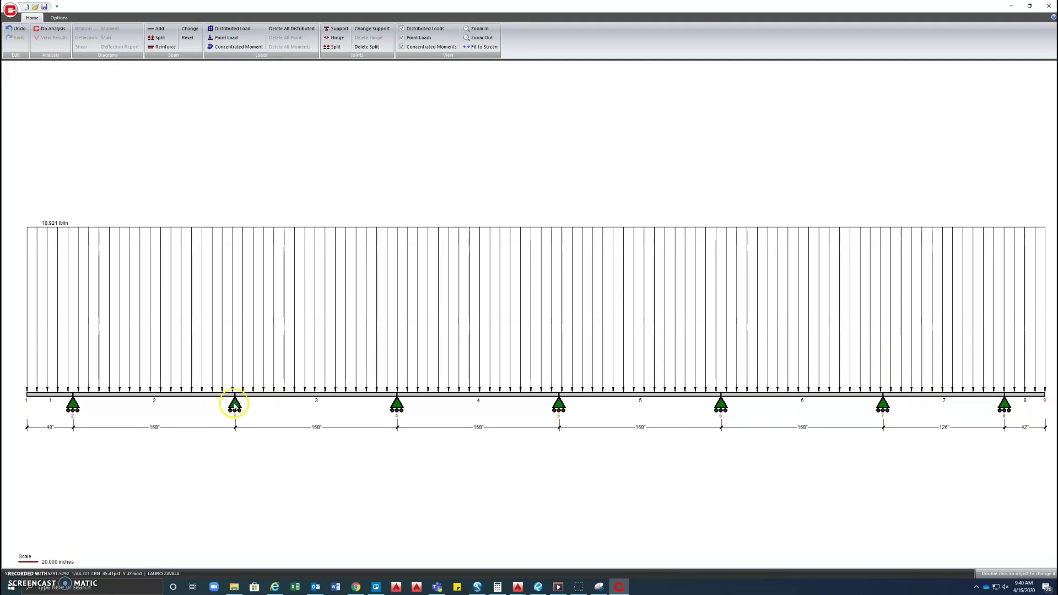
# Step: Change supports 3 through 7 to Deadload supports, leaving the two outermost supports as they are
pyautogui.doubleClick(234, 405)
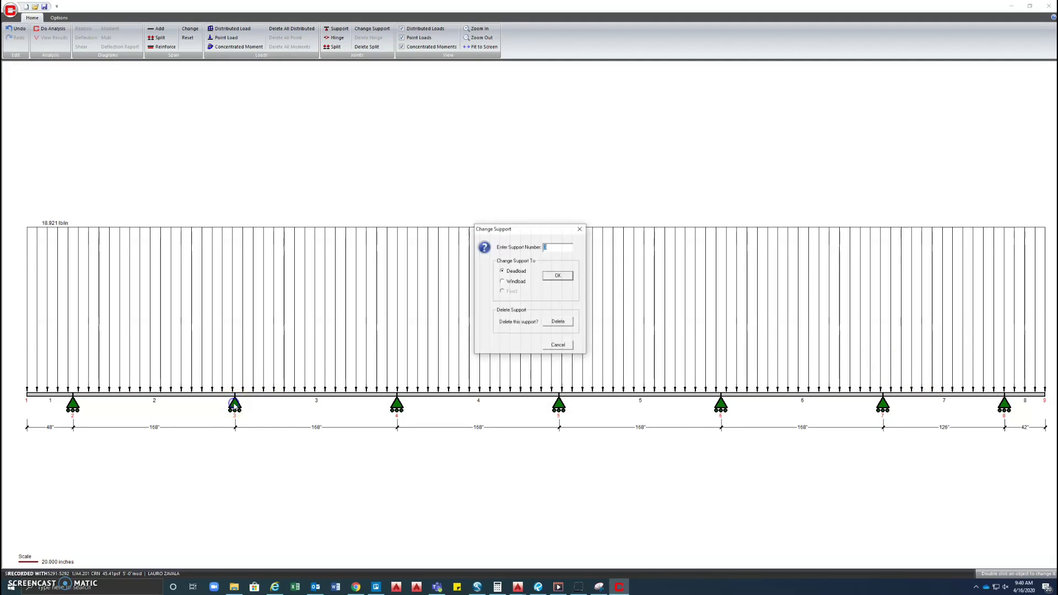
pyautogui.click(548, 277)
pyautogui.doubleClick(396, 405)
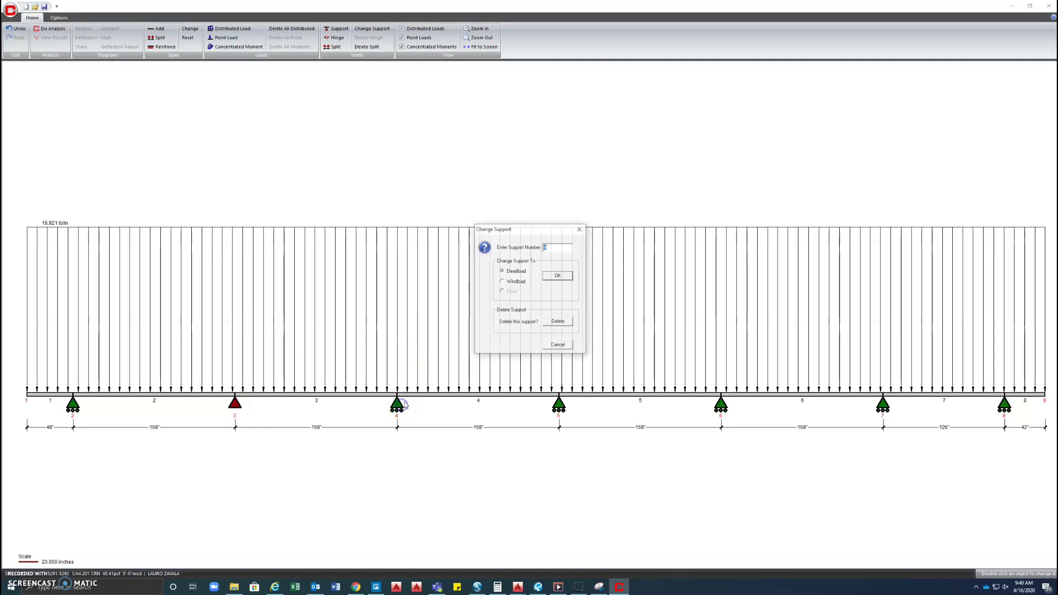
pyautogui.click(543, 277)
pyautogui.doubleClick(559, 406)
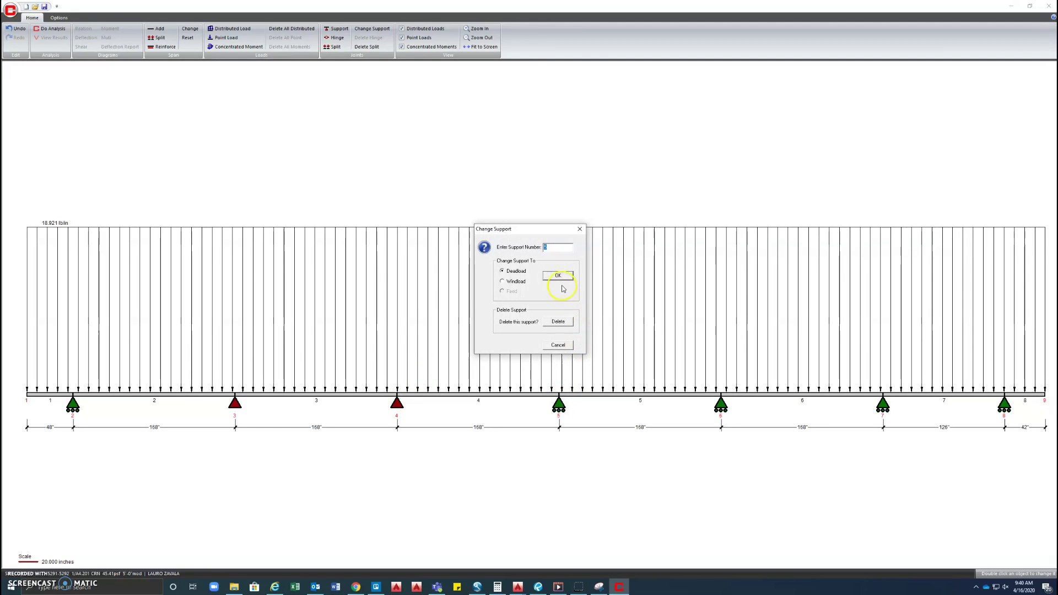
pyautogui.click(561, 277)
pyautogui.doubleClick(721, 405)
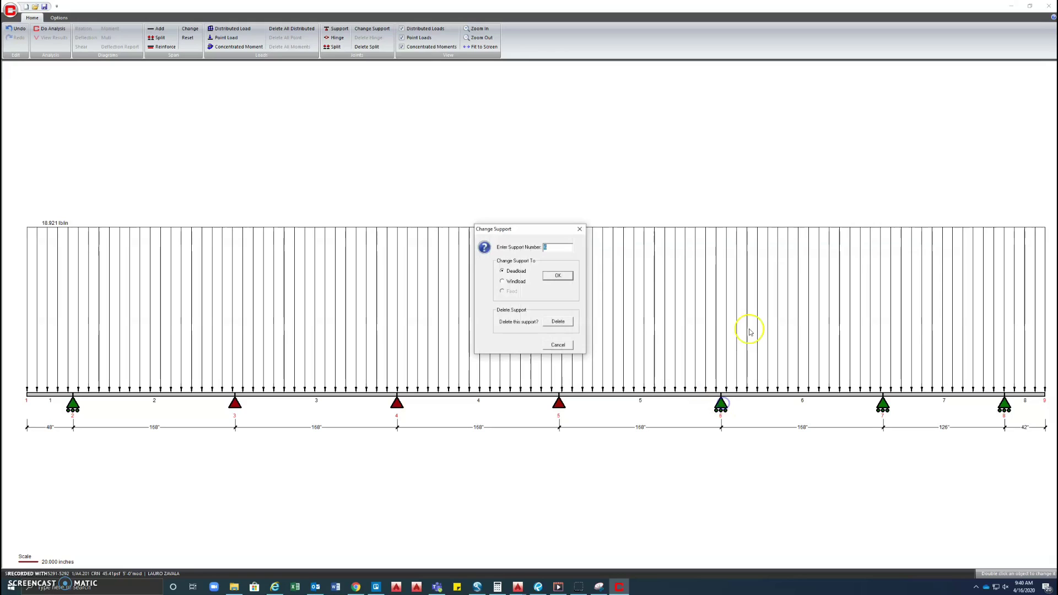
pyautogui.click(565, 277)
pyautogui.doubleClick(883, 405)
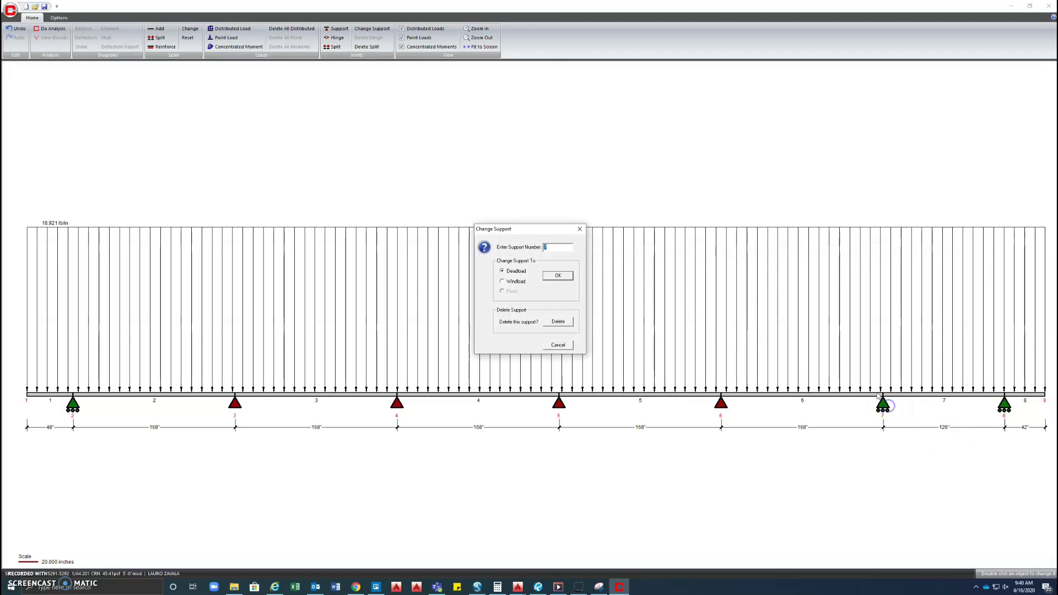
pyautogui.click(562, 277)
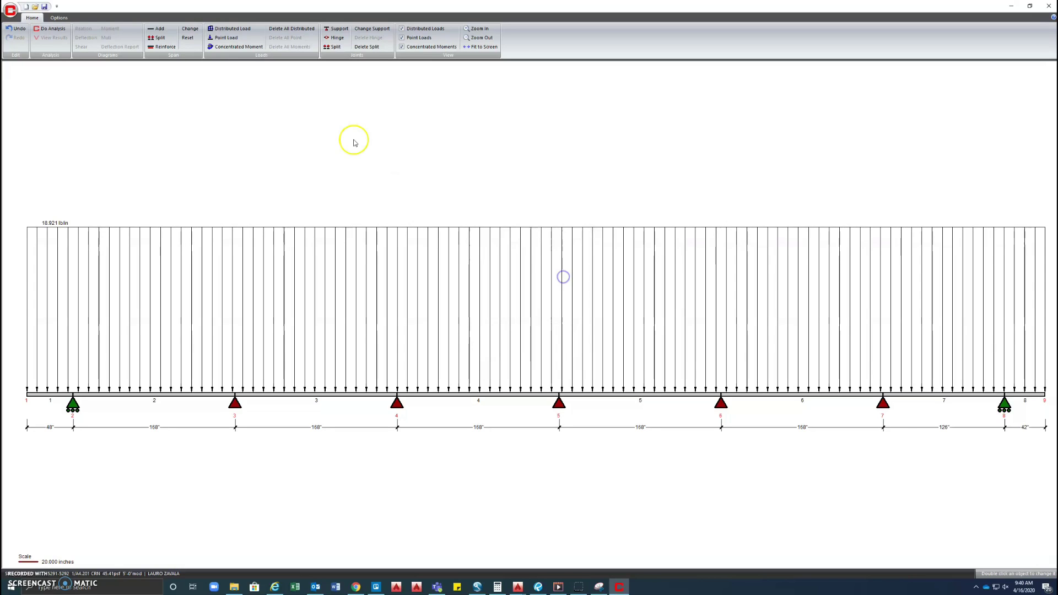
# Step: Add hinges 36 inches into each of spans 3 to 7
pyautogui.click(336, 37)
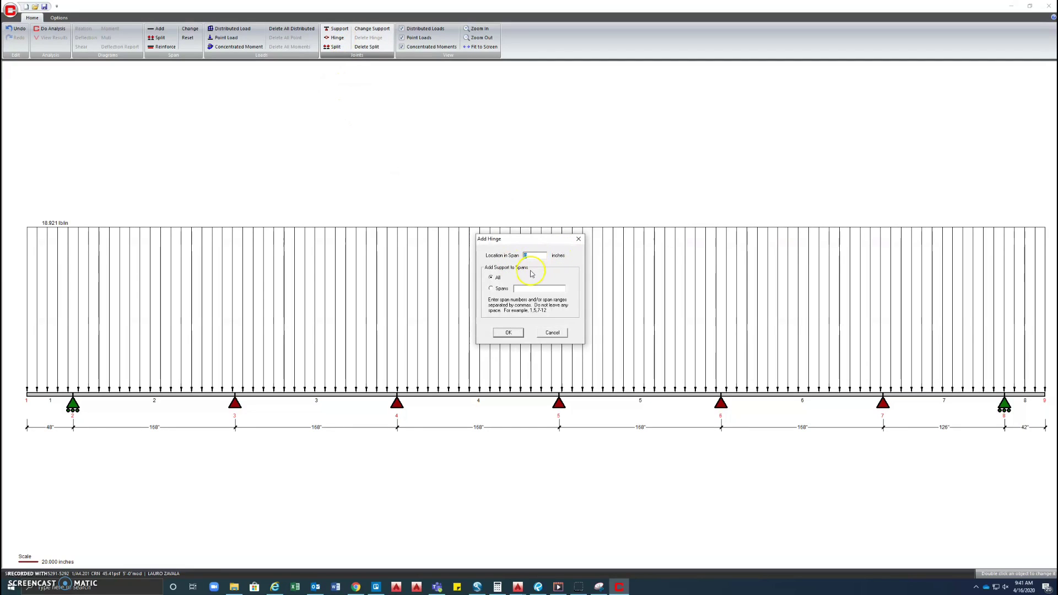
pyautogui.press('BackSpace')
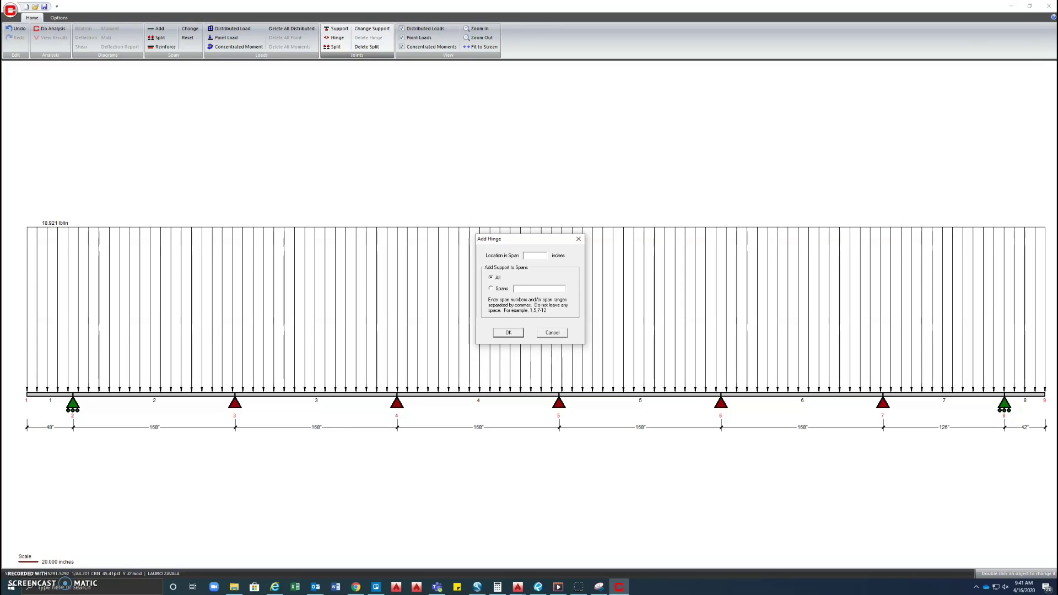
pyautogui.click(493, 290)
pyautogui.press('Return')
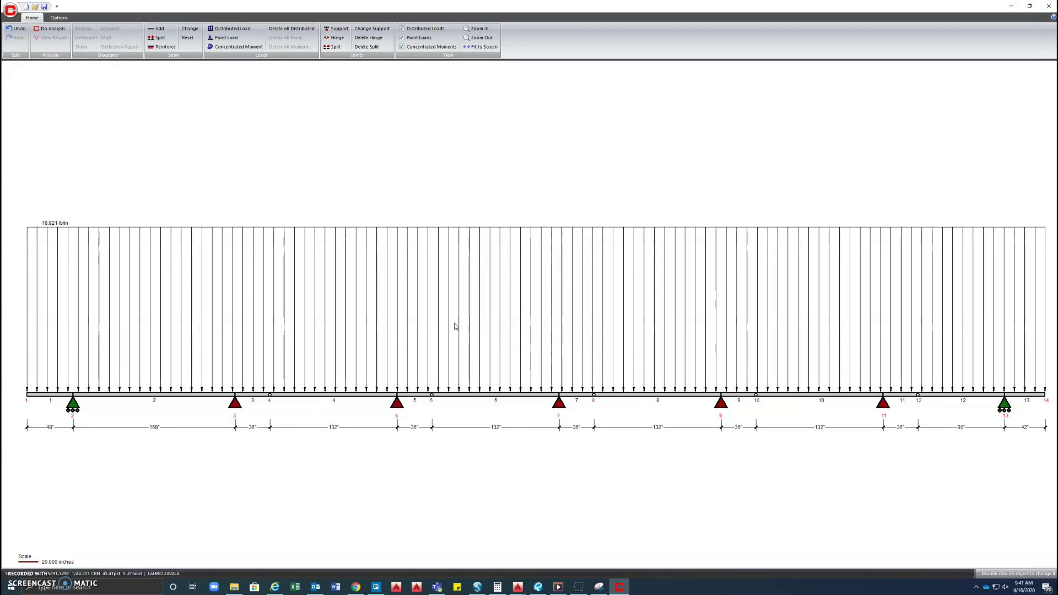
# Step: Switch to Revu and look up the parapet's corner-zone ASD wind pressure under Load Case B
pyautogui.hotkey('alt', 'Tab')
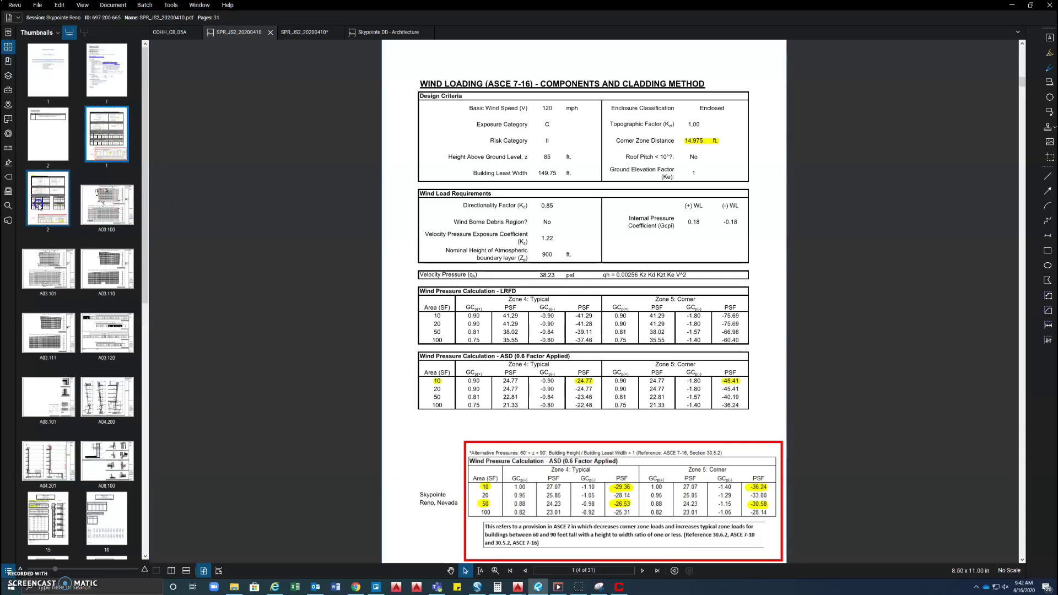
pyautogui.click(39, 207)
pyautogui.scroll(2, 749, 390)
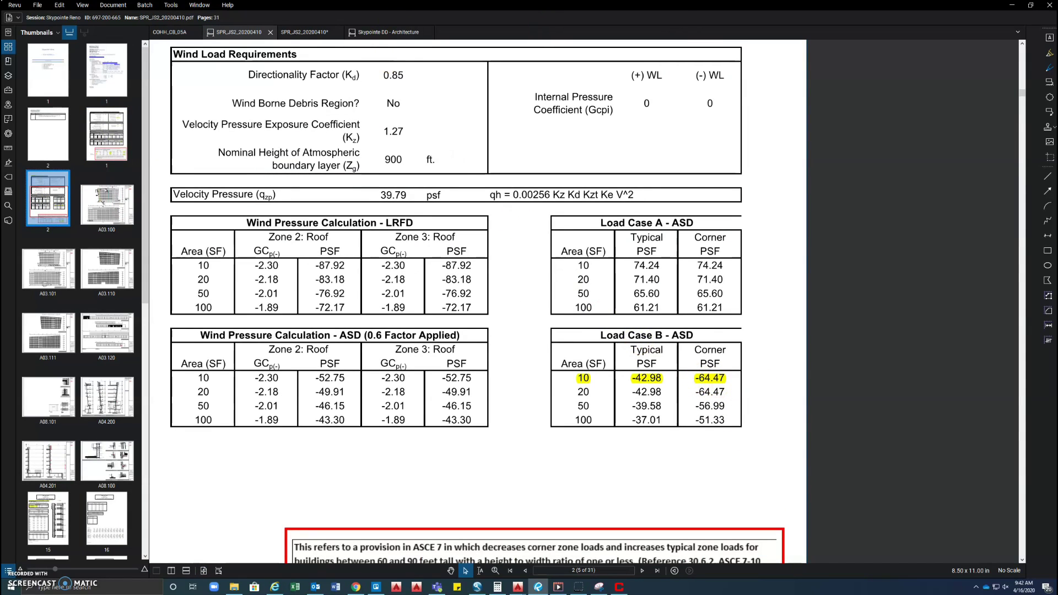
# Step: Return to Cbeam and apply a uniform load to spans 11 to 13, calculated from a 64.47 psf windload and 5 ft module
pyautogui.click(1012, 5)
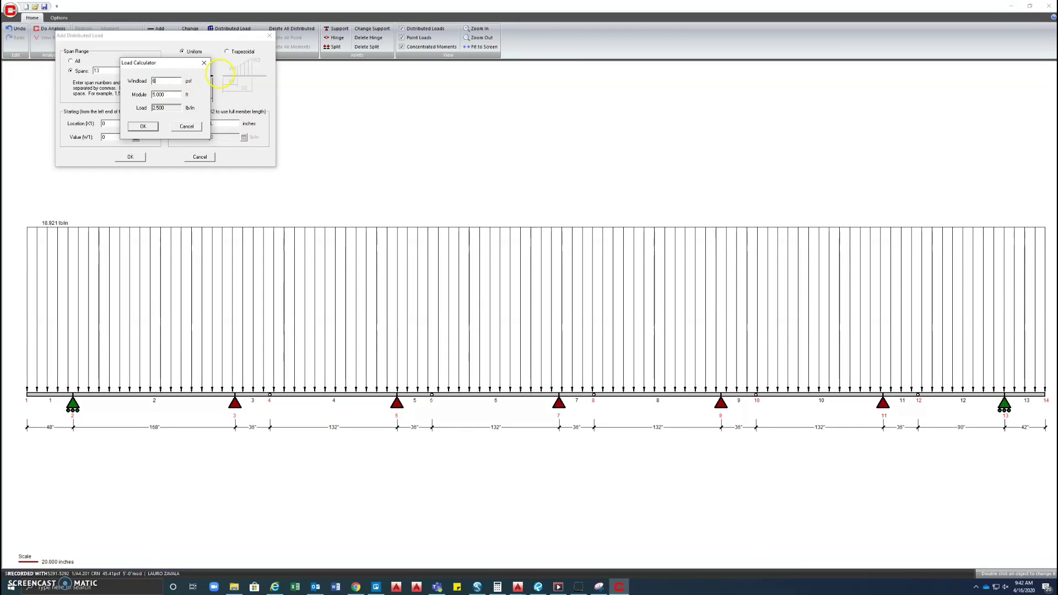
pyautogui.write('64.47')
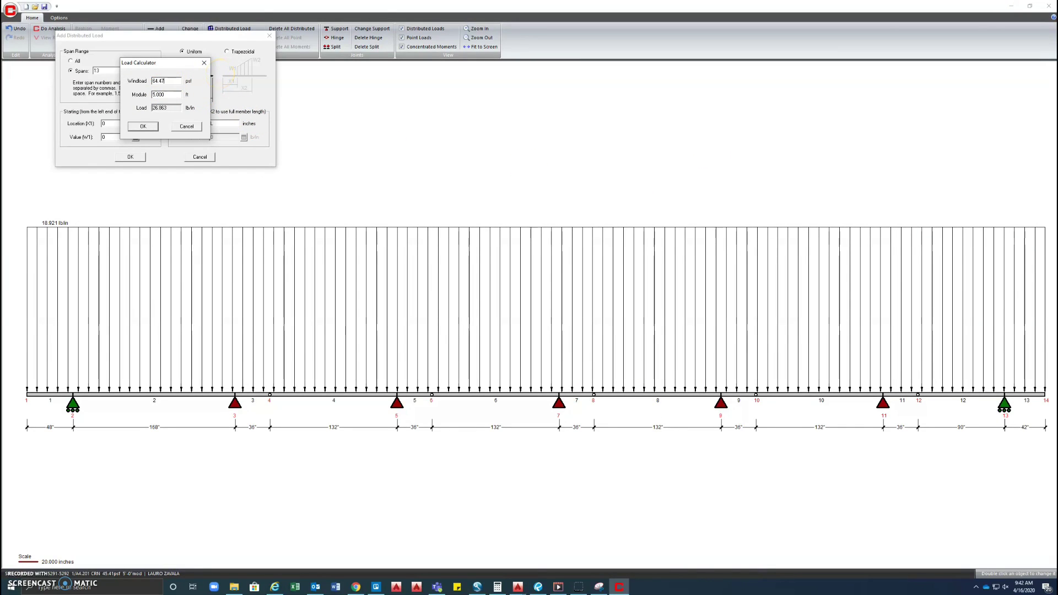
pyautogui.press('Return')
pyautogui.press('Return')
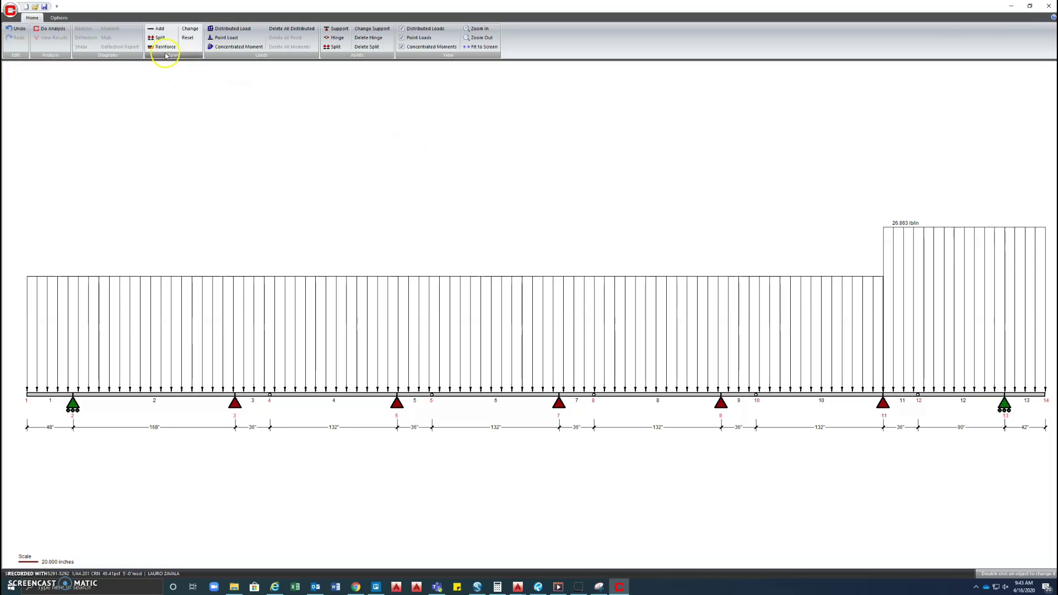
# Step: Start the analysis and browse to Skypointe_Reno > Precontract > Engineering > Pre-Calculations > Verticals as the save location
pyautogui.click(43, 30)
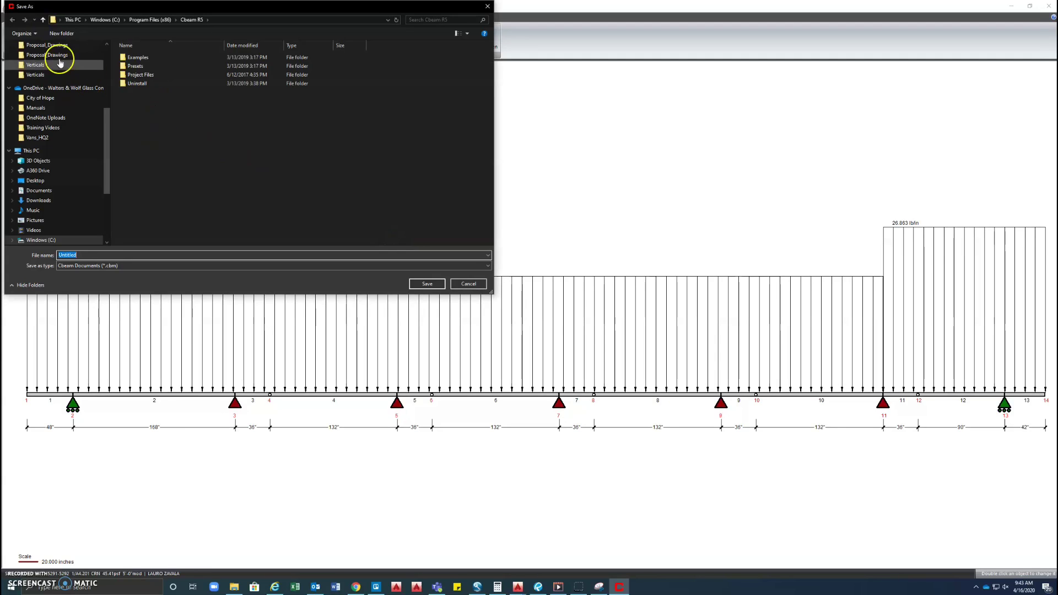
pyautogui.scroll(4, 87, 130)
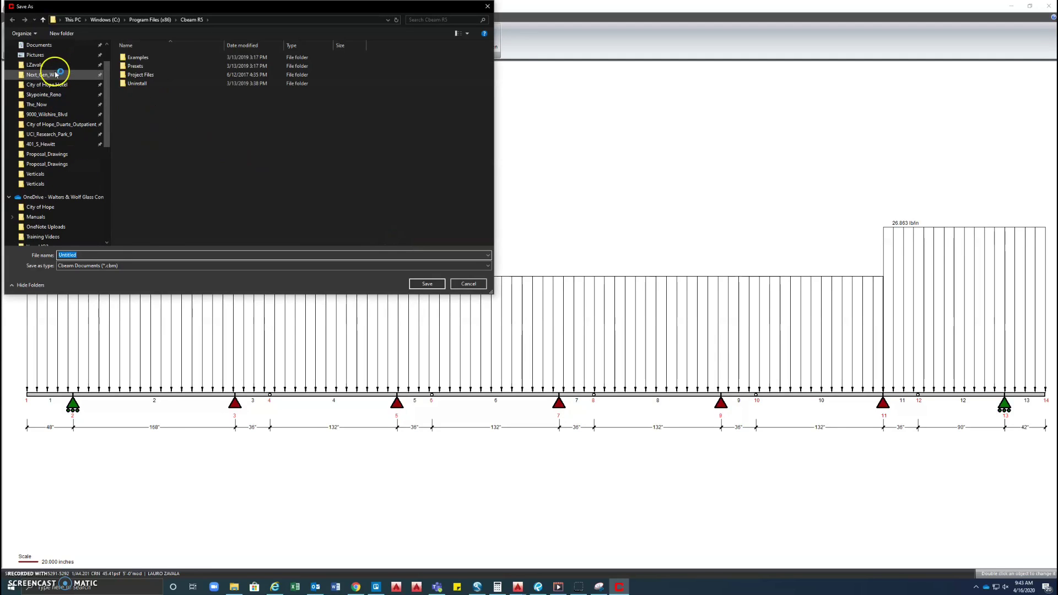
pyautogui.scroll(-4, 57, 77)
pyautogui.scroll(3, 59, 81)
pyautogui.click(57, 66)
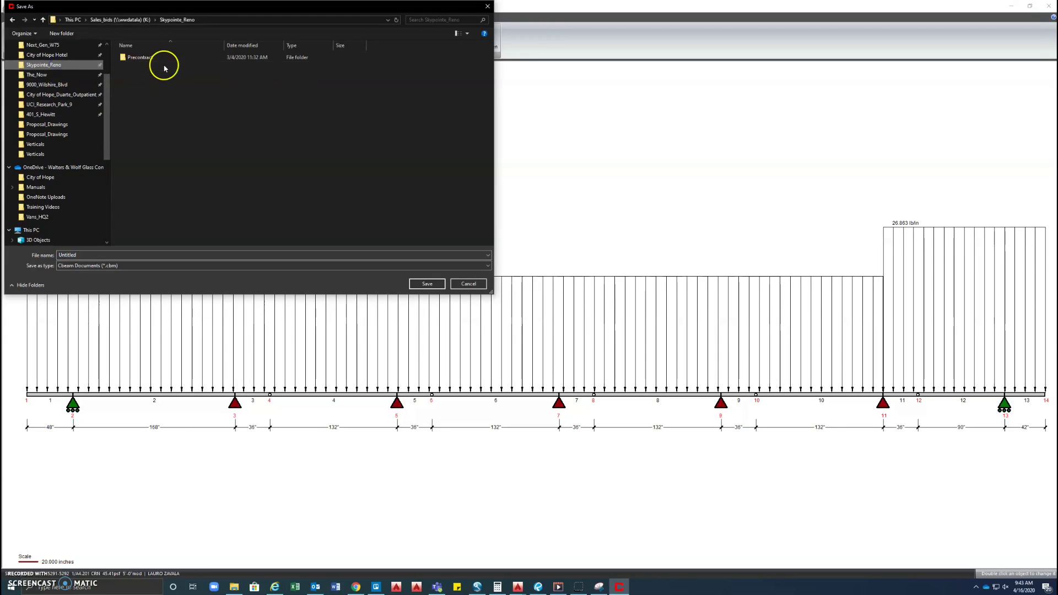
pyautogui.doubleClick(160, 58)
pyautogui.doubleClick(154, 84)
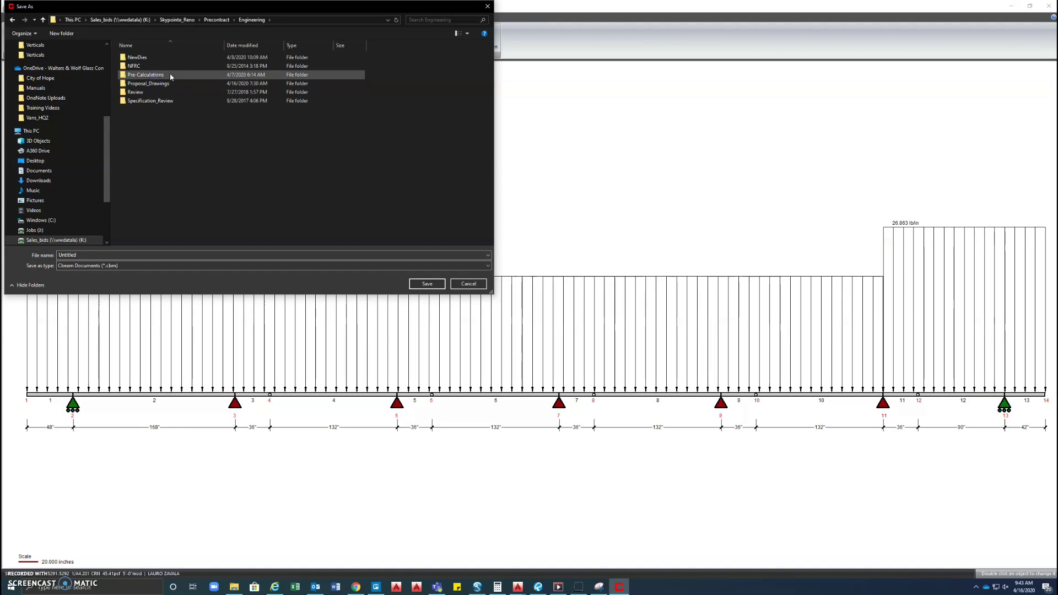
pyautogui.doubleClick(142, 75)
pyautogui.doubleClick(142, 76)
# Step: Save the beam file as "SPR_CB_01A test", basing the name on the existing SPR_CB_01A file
pyautogui.click(141, 65)
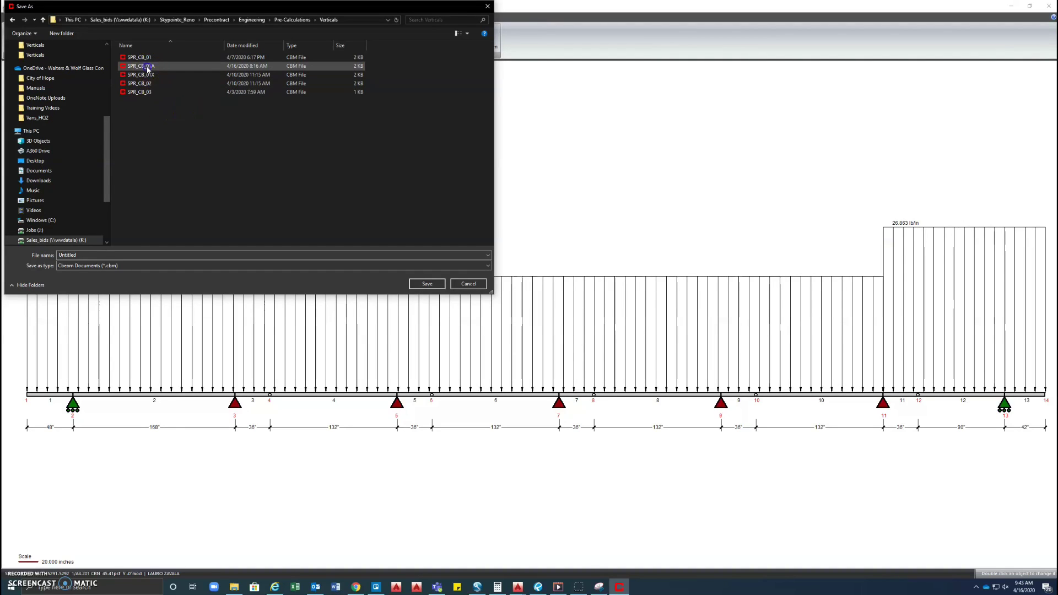
pyautogui.click(83, 255)
pyautogui.click(97, 242)
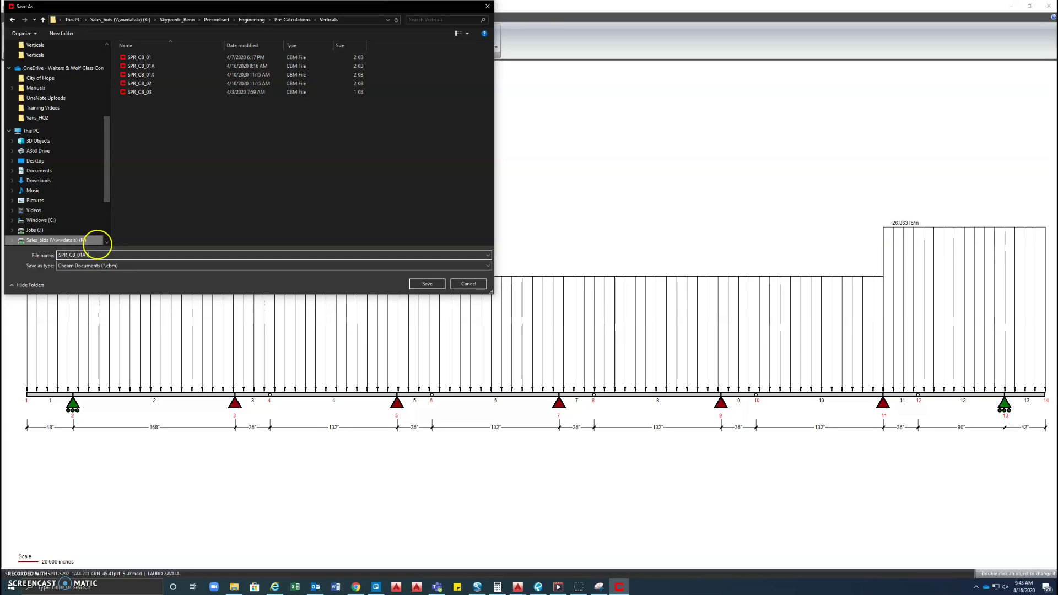
pyautogui.click(424, 283)
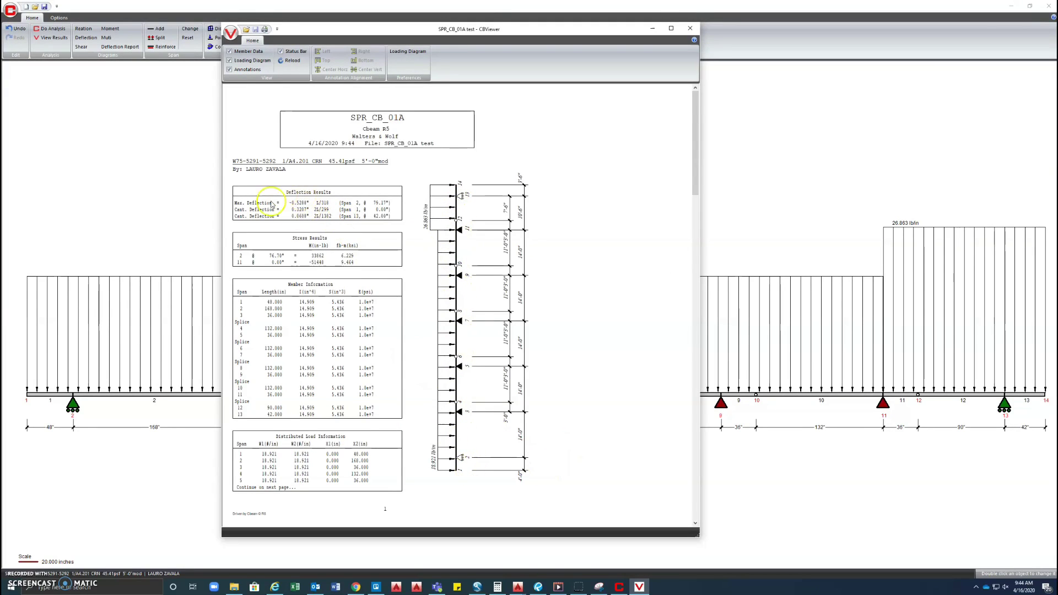
pyautogui.click(230, 33)
pyautogui.click(255, 93)
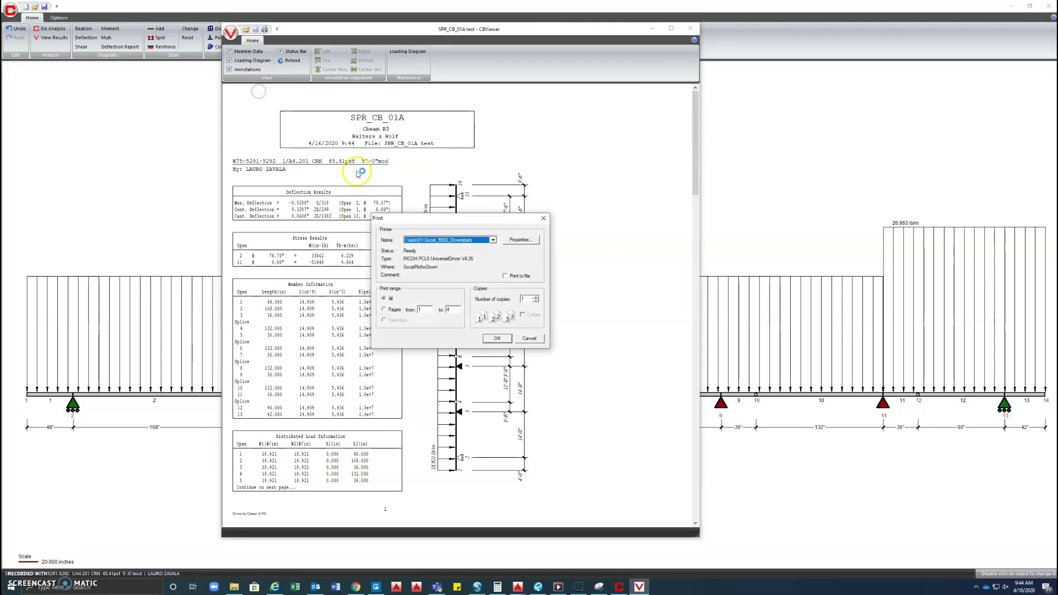
pyautogui.click(546, 218)
# Step: Load the annotation preset WW_Jumpstart_annotations_2019.cbp from the Cbeam R5 Presets folder into the results report
pyautogui.click(231, 34)
pyautogui.click(255, 135)
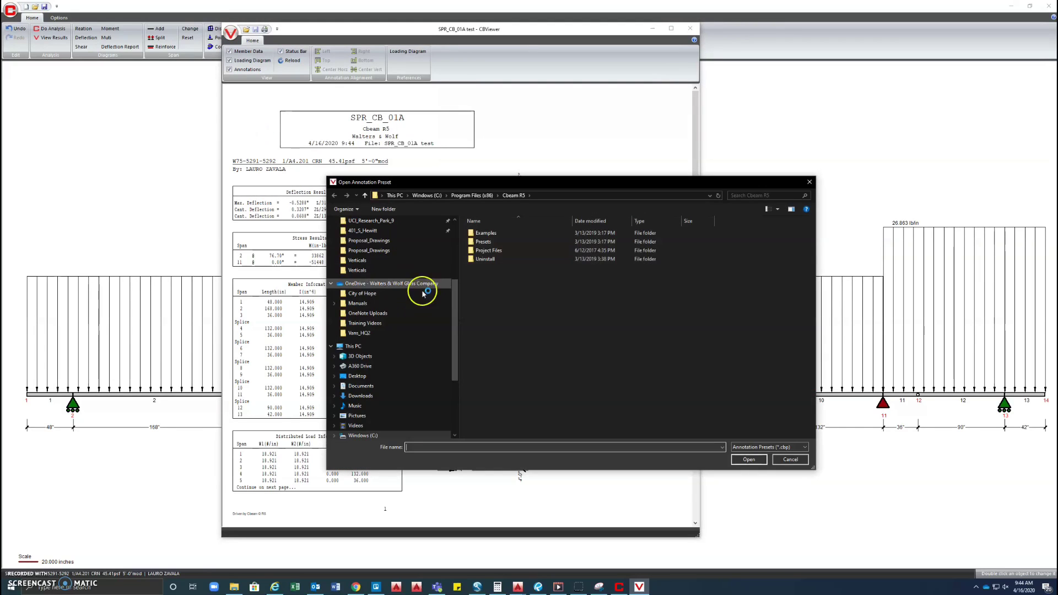
pyautogui.doubleClick(501, 248)
pyautogui.click(522, 236)
pyautogui.doubleClick(524, 235)
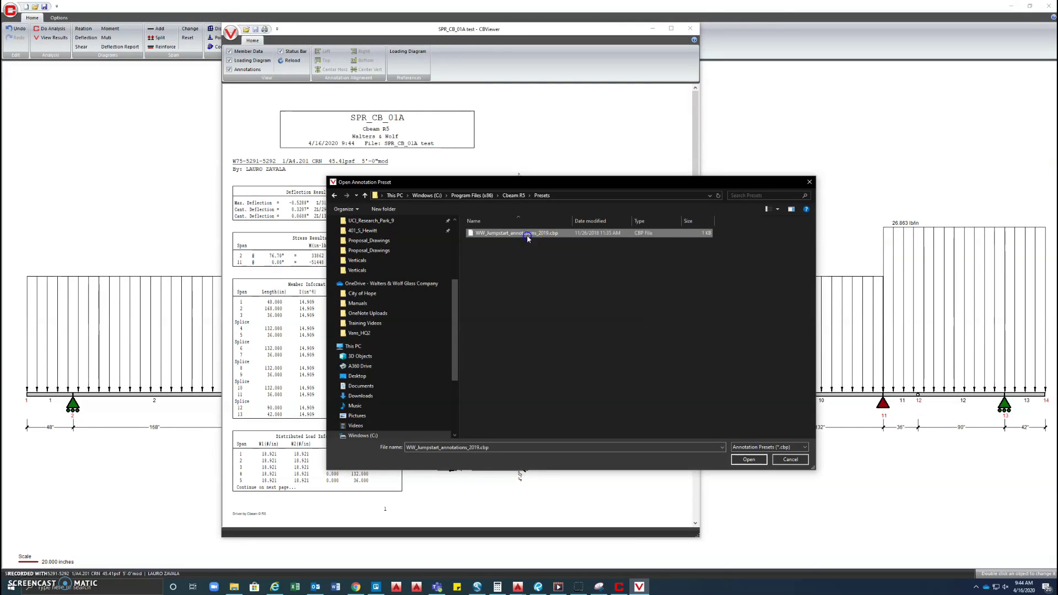
# Step: Delete the vertical reinforcement placeholder annotation beside the loading diagram
pyautogui.click(467, 303)
pyautogui.rightClick(468, 303)
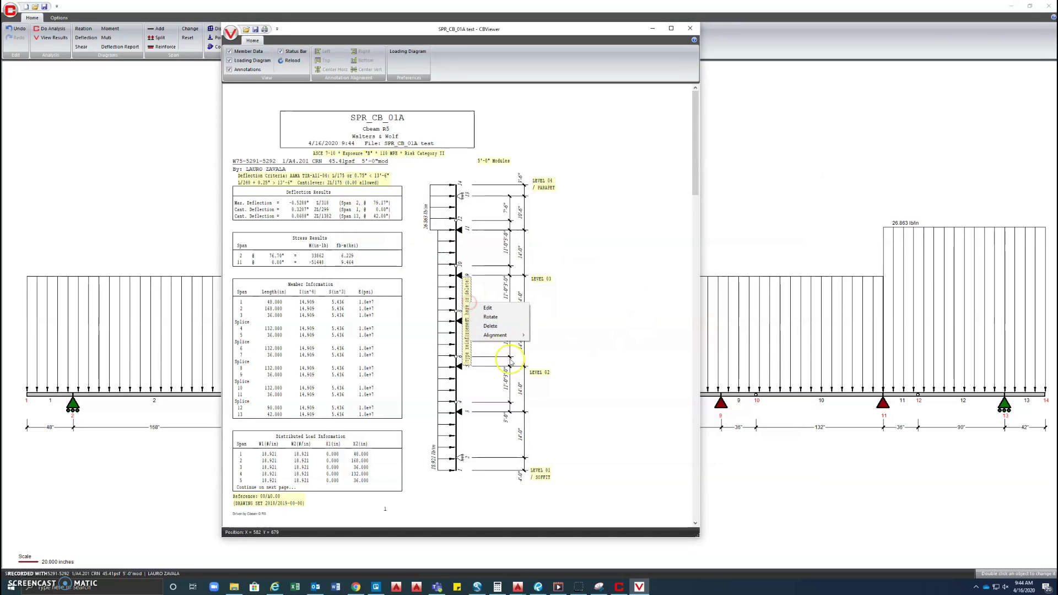
pyautogui.click(484, 323)
# Step: Label the lowest support LEVEL 02 / SOFFIT and place a LEVEL 03 label at support 3 on the loading diagram
pyautogui.moveTo(549, 472); pyautogui.dragTo(549, 458)
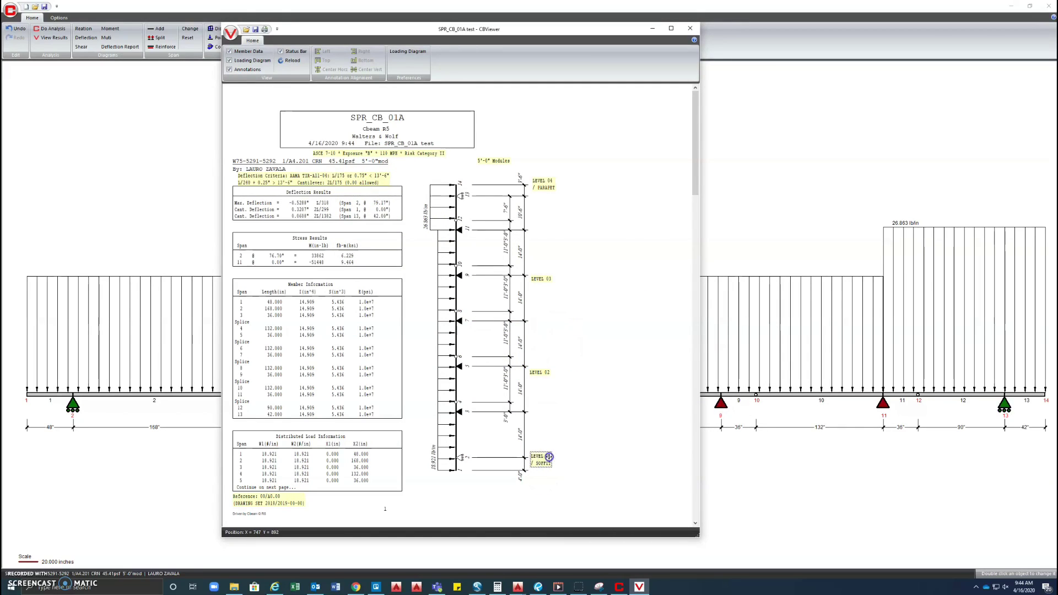
pyautogui.click(540, 374)
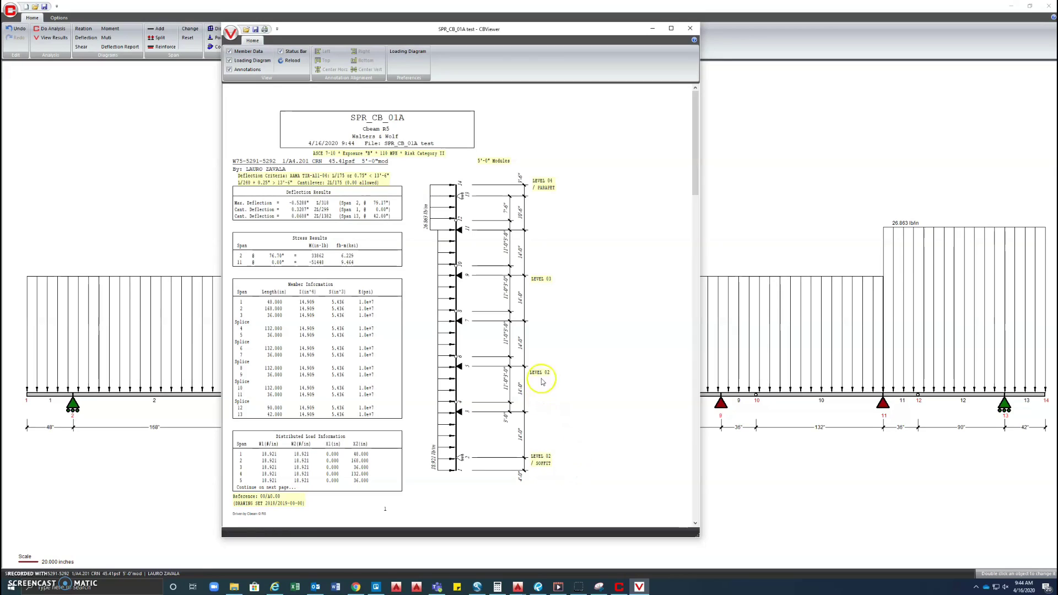
pyautogui.moveTo(543, 373); pyautogui.dragTo(542, 369)
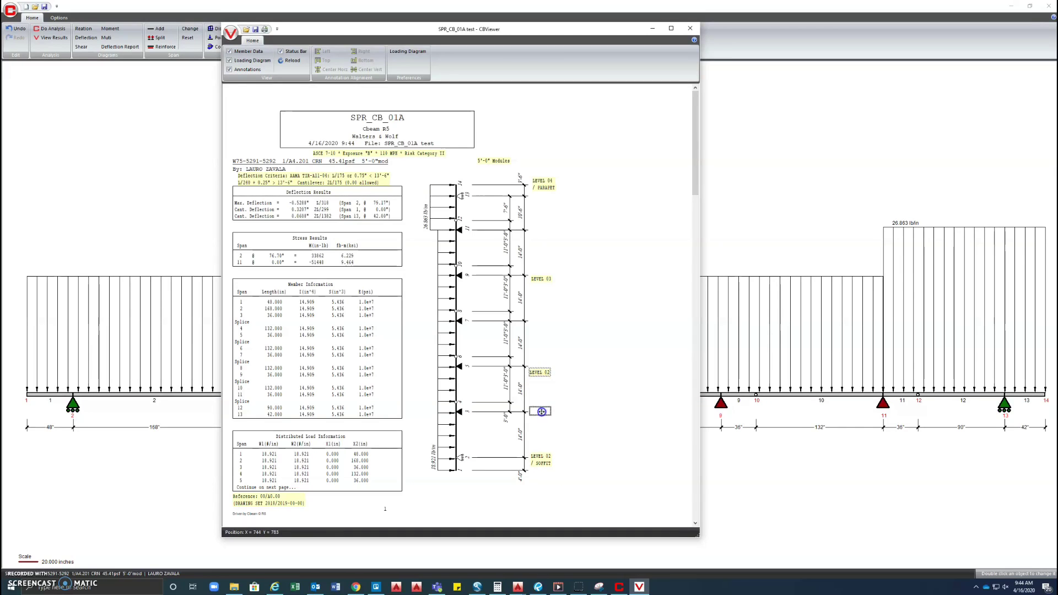
pyautogui.doubleClick(543, 413)
# Step: Add a LEVEL 04 label at support 5 and a LEVEL 5 label at support 7 on the loading diagram
pyautogui.moveTo(541, 279); pyautogui.dragTo(554, 372)
pyautogui.doubleClick(551, 367)
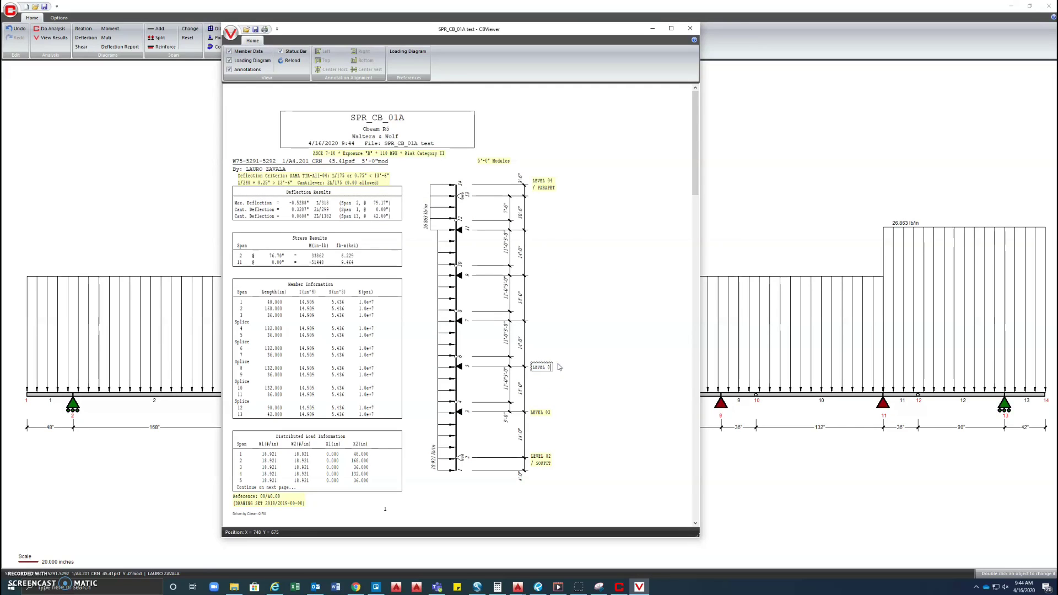
pyautogui.write('4')
pyautogui.click(533, 277)
pyautogui.click(536, 322)
pyautogui.write('Le')
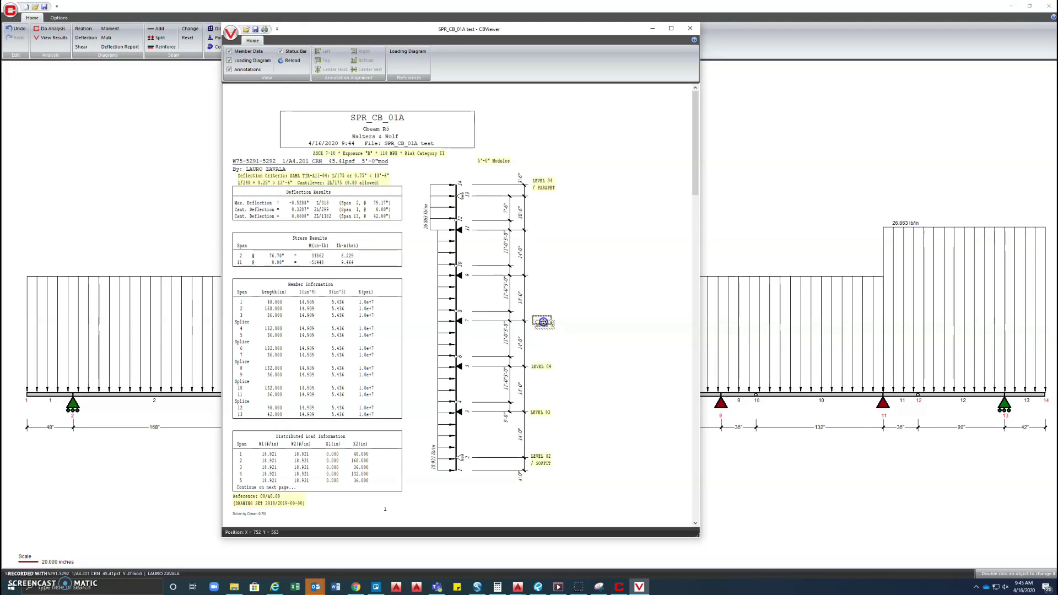
# Step: Change the label at support 9 to LEVEL 6 and align it with the support's dimension line
pyautogui.click(538, 278)
pyautogui.click(541, 283)
pyautogui.write('LEVEL ')
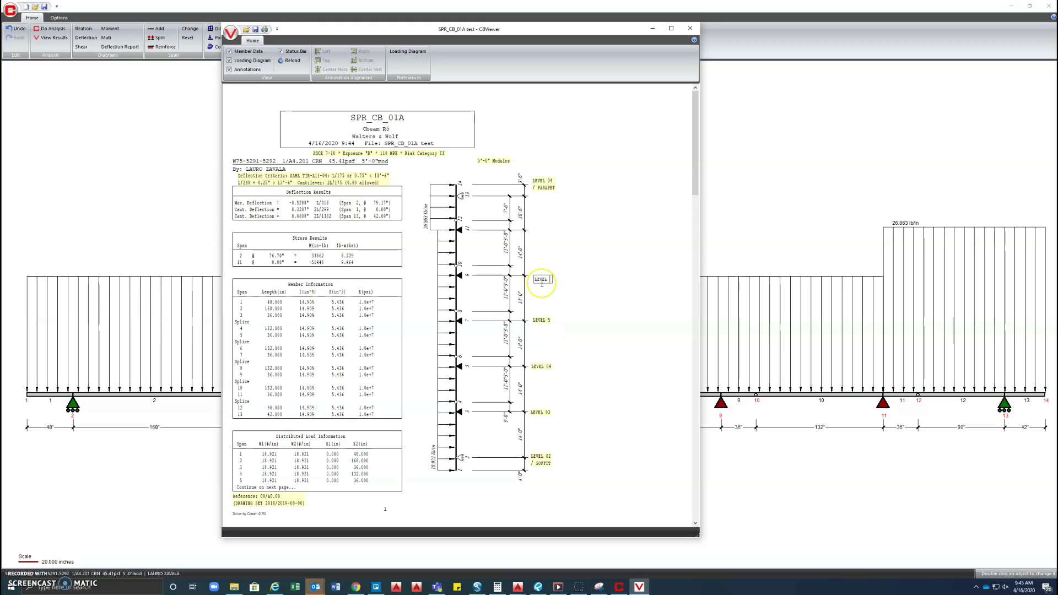
pyautogui.write('6')
pyautogui.click(577, 289)
pyautogui.moveTo(543, 280); pyautogui.dragTo(540, 277)
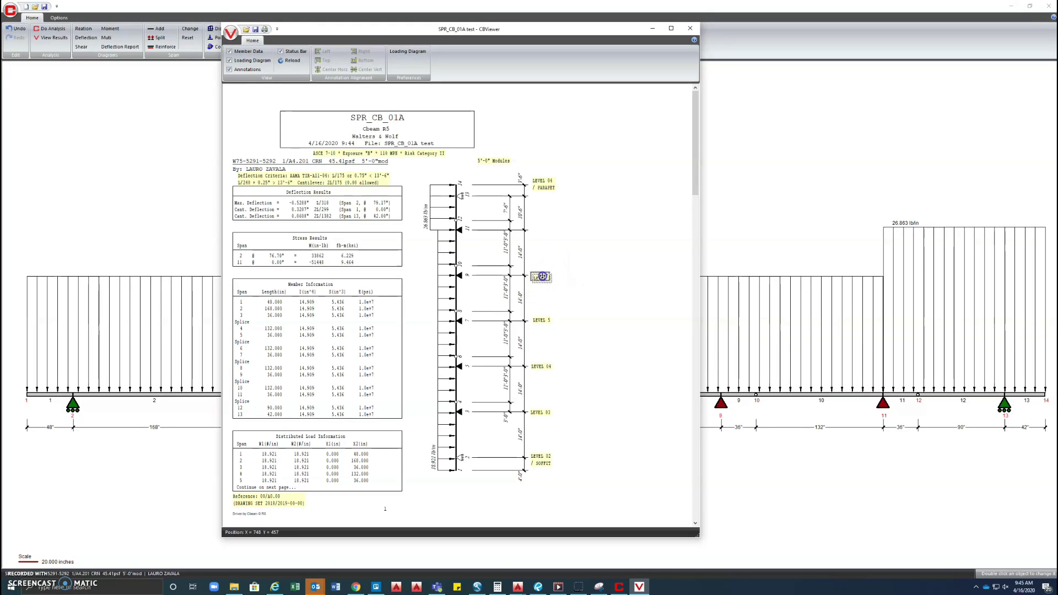
# Step: Add a LEVEL 7 label at support 11 and rename the uppermost label to ROOF / PARAPET
pyautogui.click(549, 198)
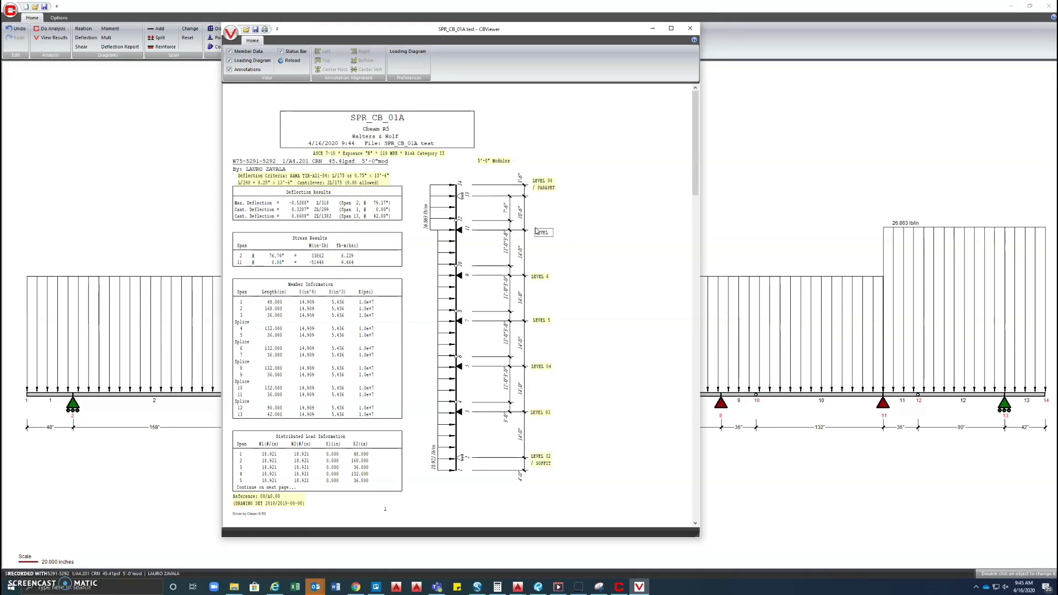
pyautogui.doubleClick(548, 184)
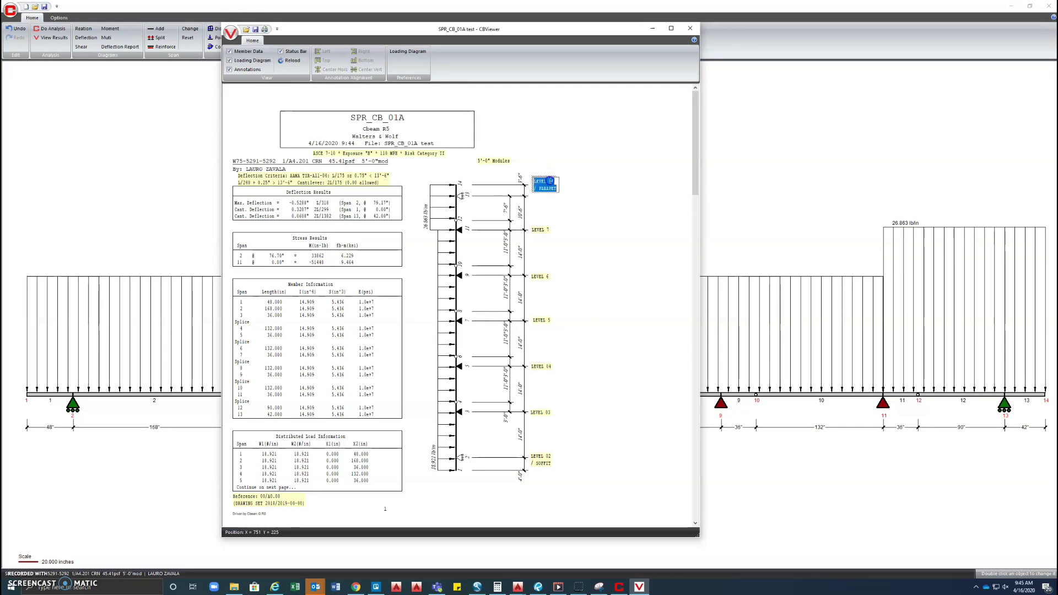
pyautogui.write('ROOF')
pyautogui.click(595, 208)
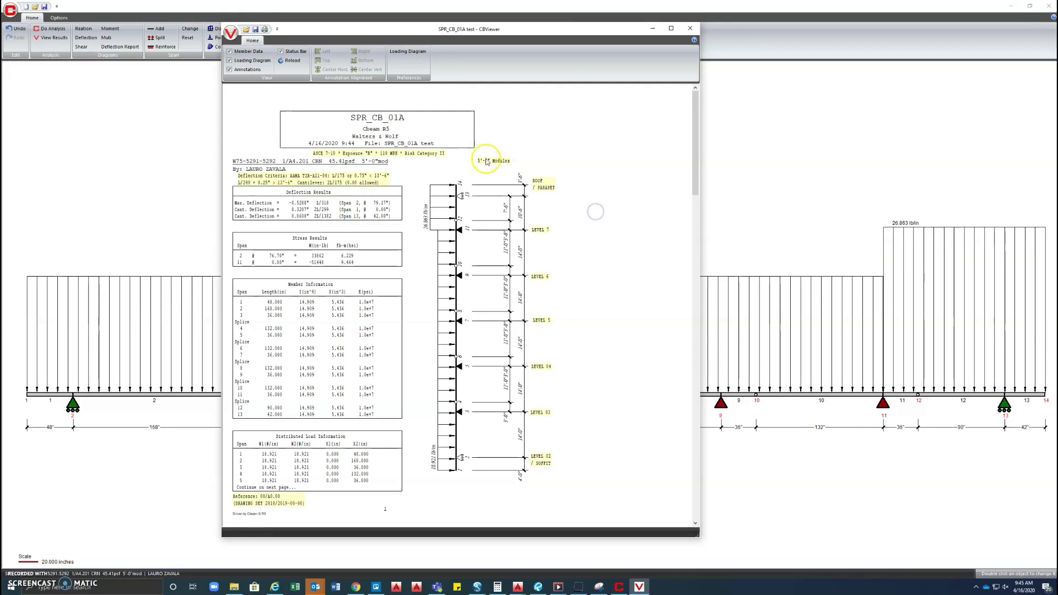
# Step: Set the reference note to 01/A4.201 and its drawing set to 031420 BID DD
pyautogui.doubleClick(281, 498)
pyautogui.click(285, 498)
pyautogui.press('BackSpace')
pyautogui.write('1/A')
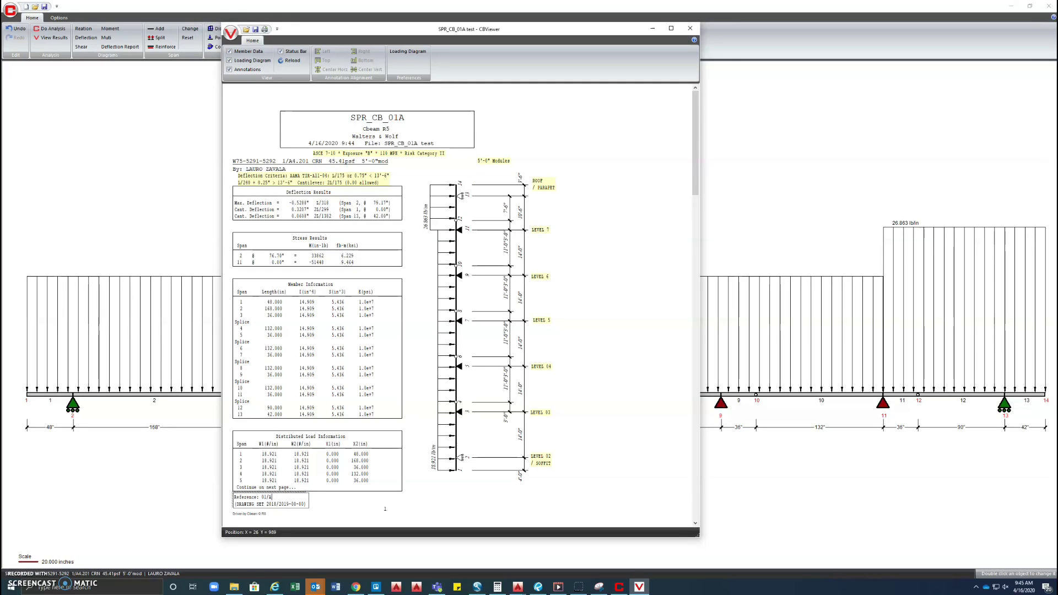
pyautogui.write('4.201')
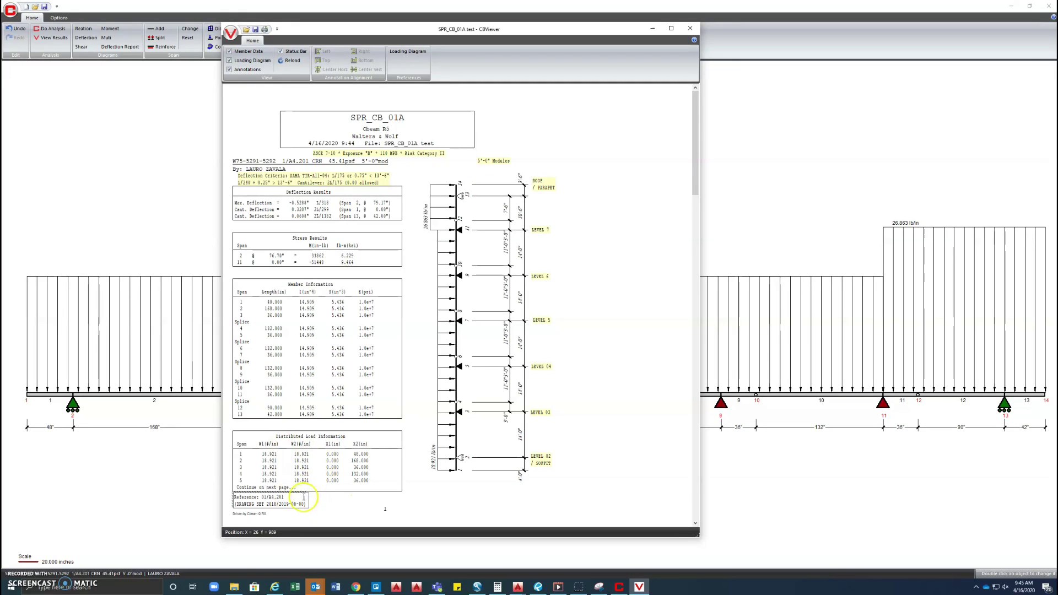
pyautogui.moveTo(307, 504); pyautogui.dragTo(270, 506)
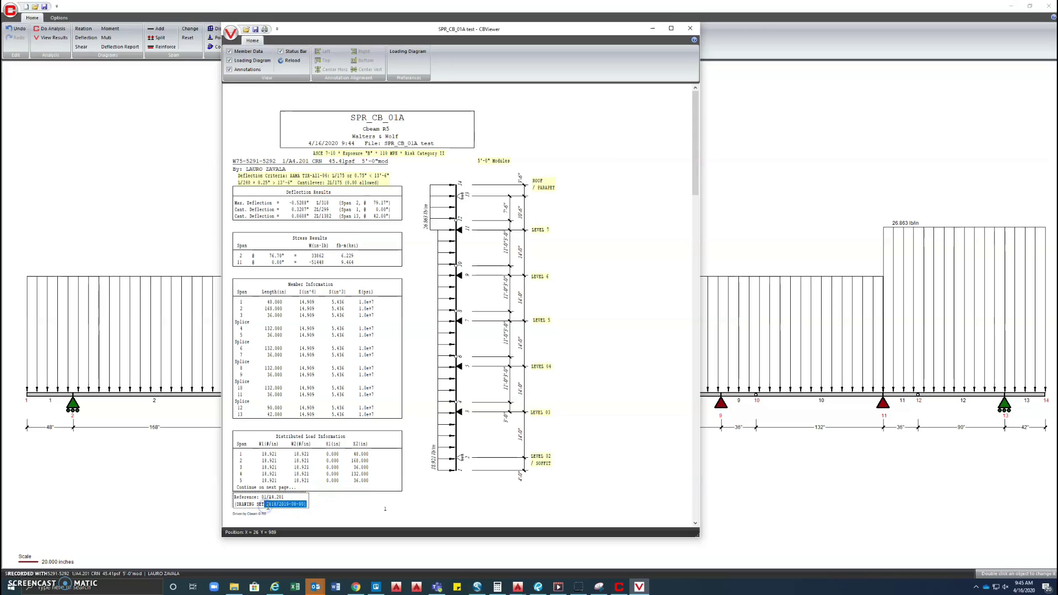
pyautogui.press('BackSpace')
pyautogui.write('031420 BID DD')
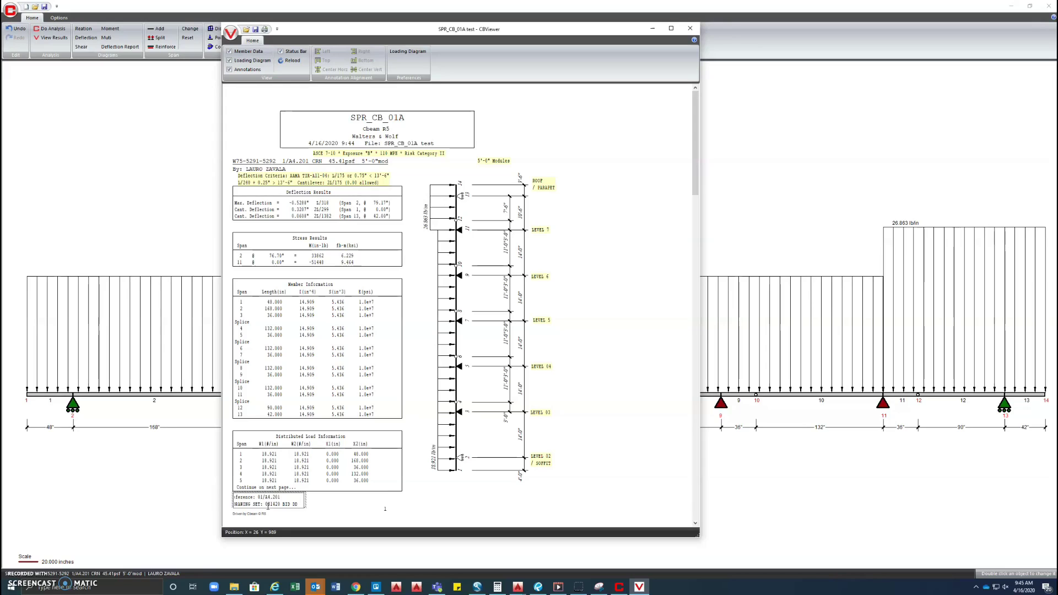
pyautogui.click(385, 504)
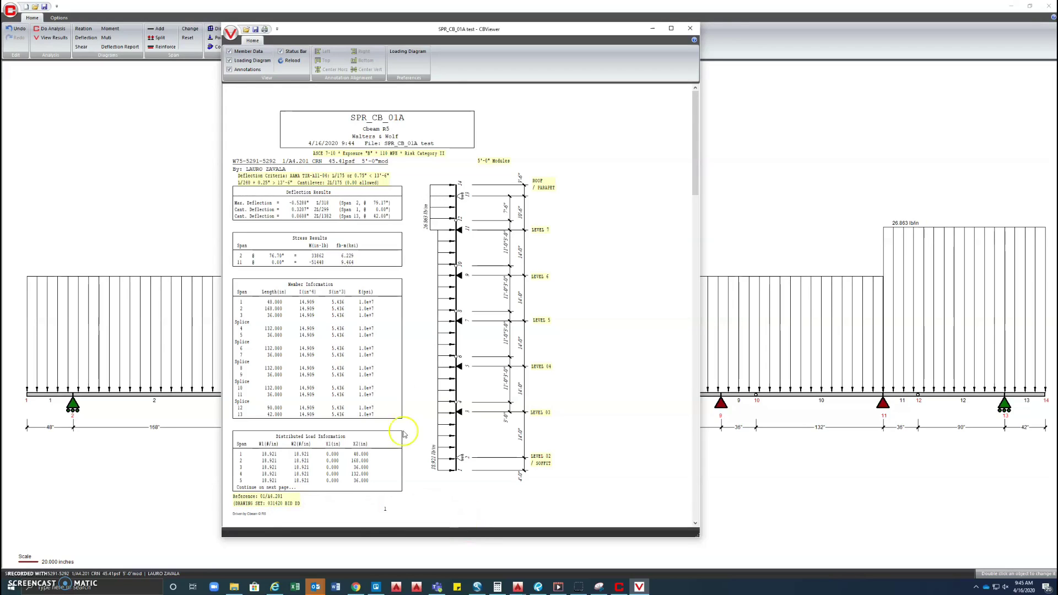
# Step: Print the annotated report to a PDF named SPR_CB_01A TEST
pyautogui.click(231, 31)
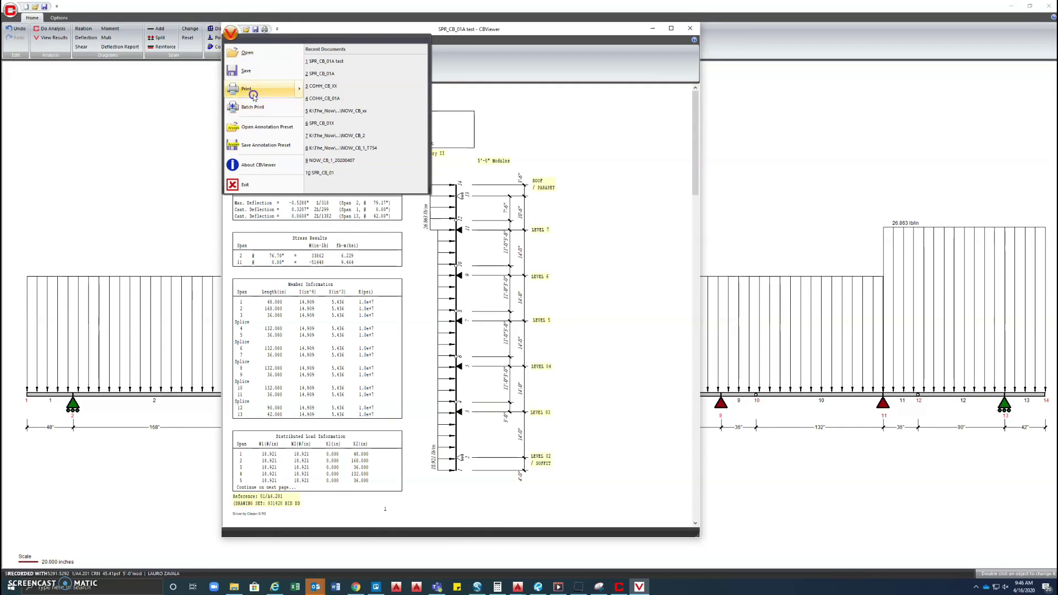
pyautogui.click(250, 111)
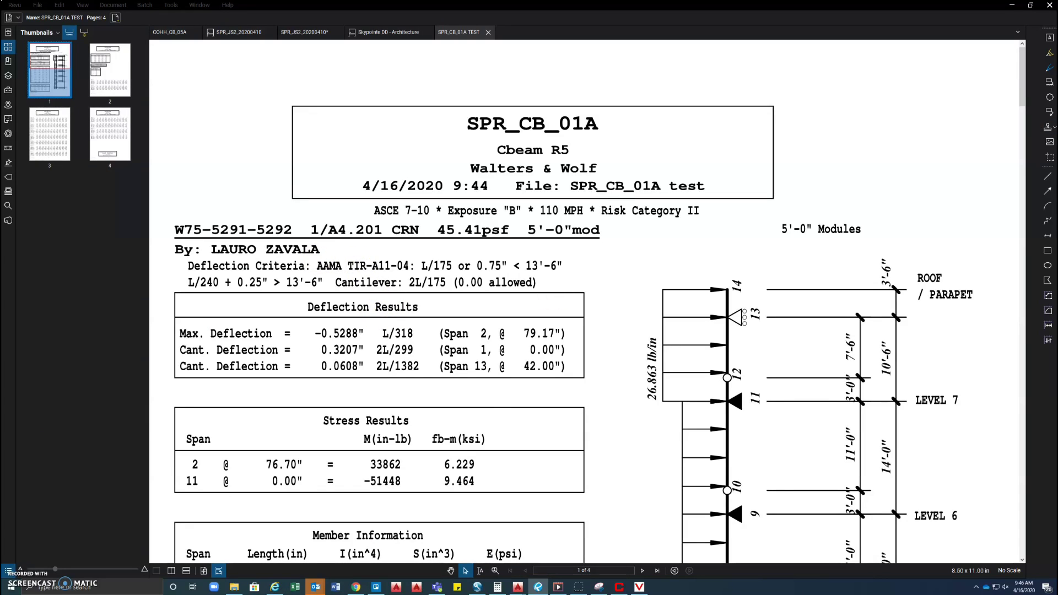
pyautogui.click(1048, 52)
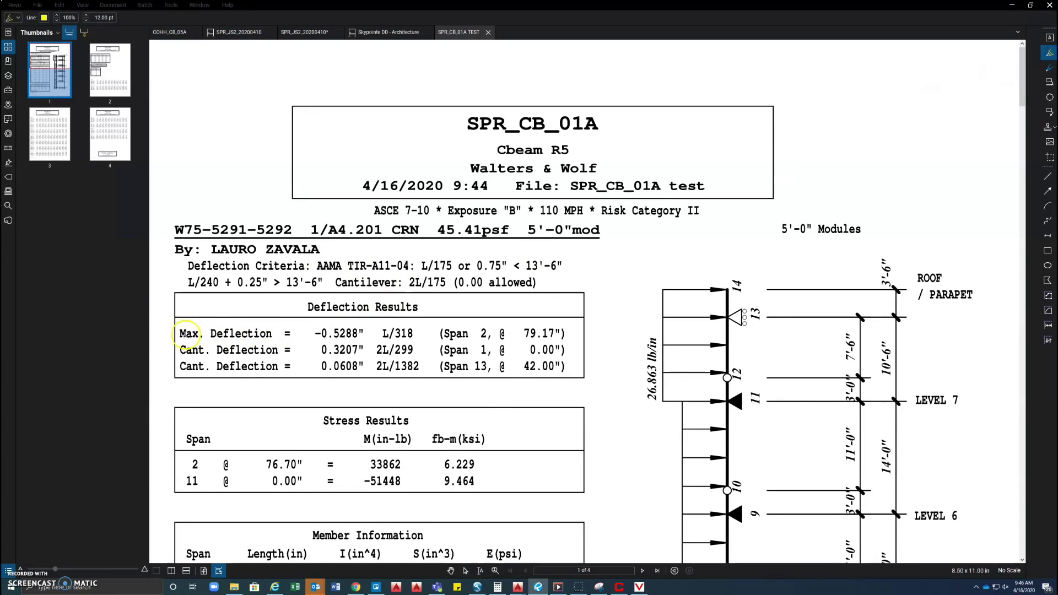
pyautogui.moveTo(216, 334); pyautogui.dragTo(419, 335)
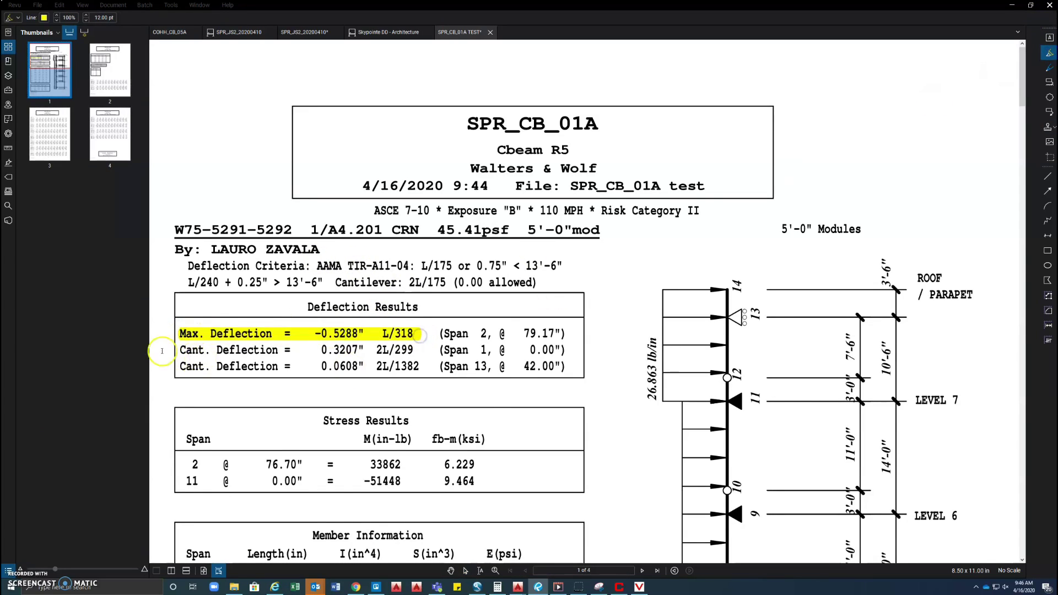
pyautogui.moveTo(182, 351); pyautogui.dragTo(426, 350)
pyautogui.moveTo(207, 366); pyautogui.dragTo(428, 368)
pyautogui.moveTo(326, 223); pyautogui.dragTo(606, 226)
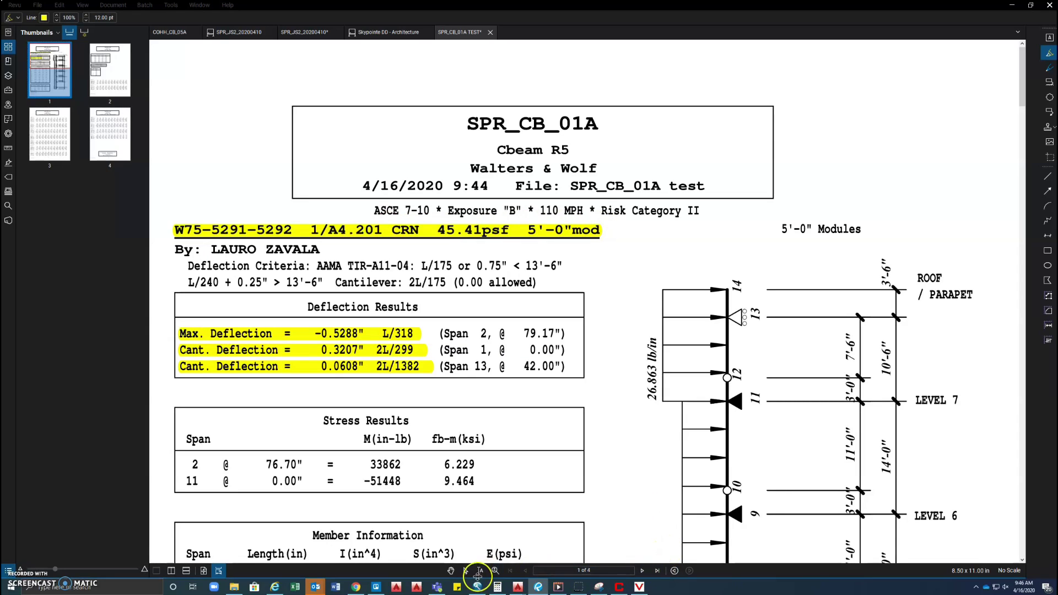
pyautogui.click(203, 571)
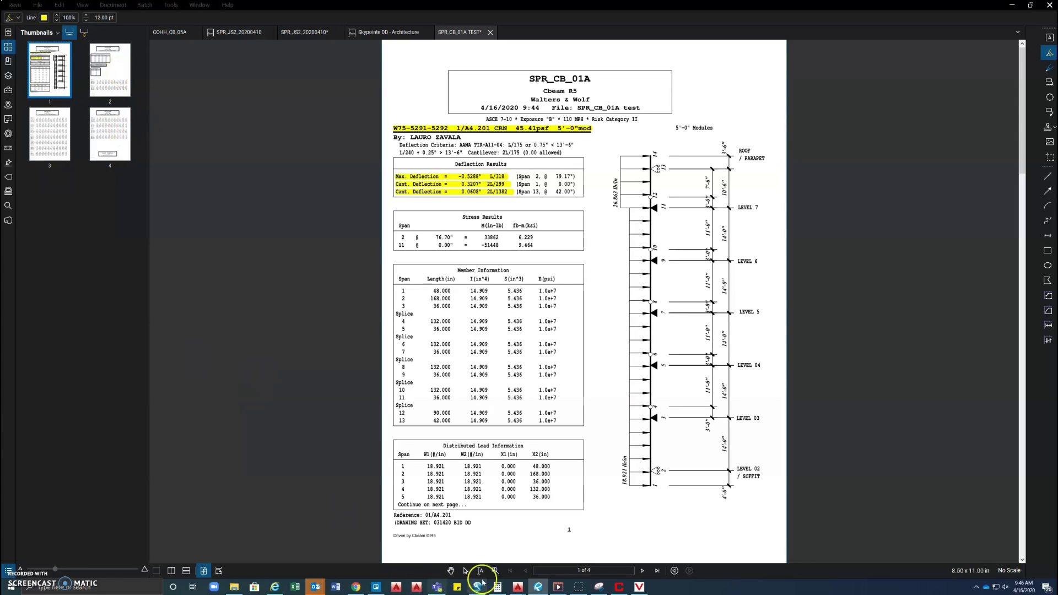
# Step: Switch to AutoCAD and copy a screen snip of the mullion section with both section properties tables
pyautogui.moveTo(517, 585)
pyautogui.click(567, 543)
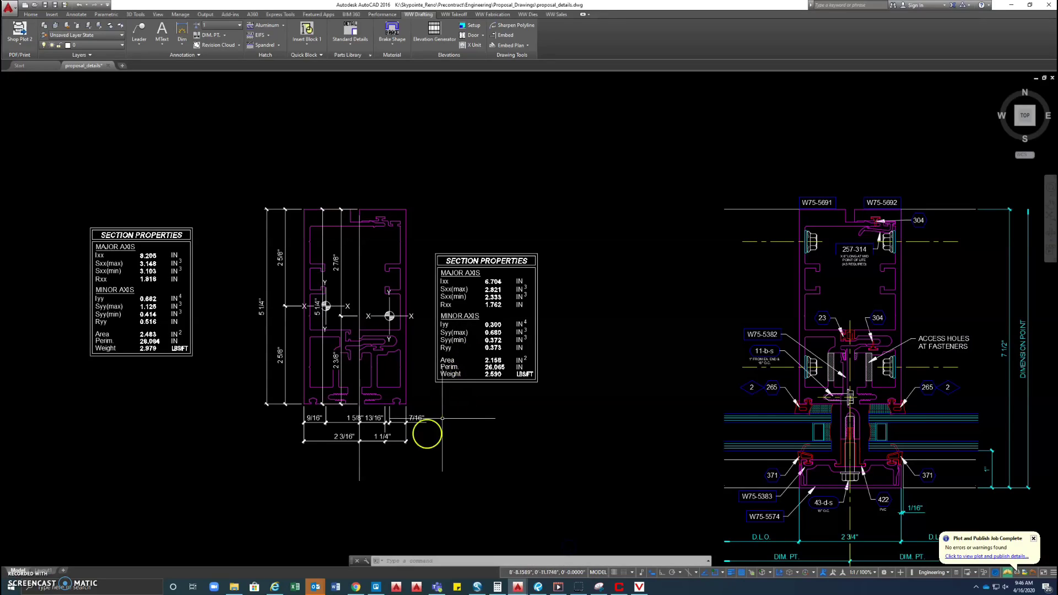
pyautogui.click(598, 587)
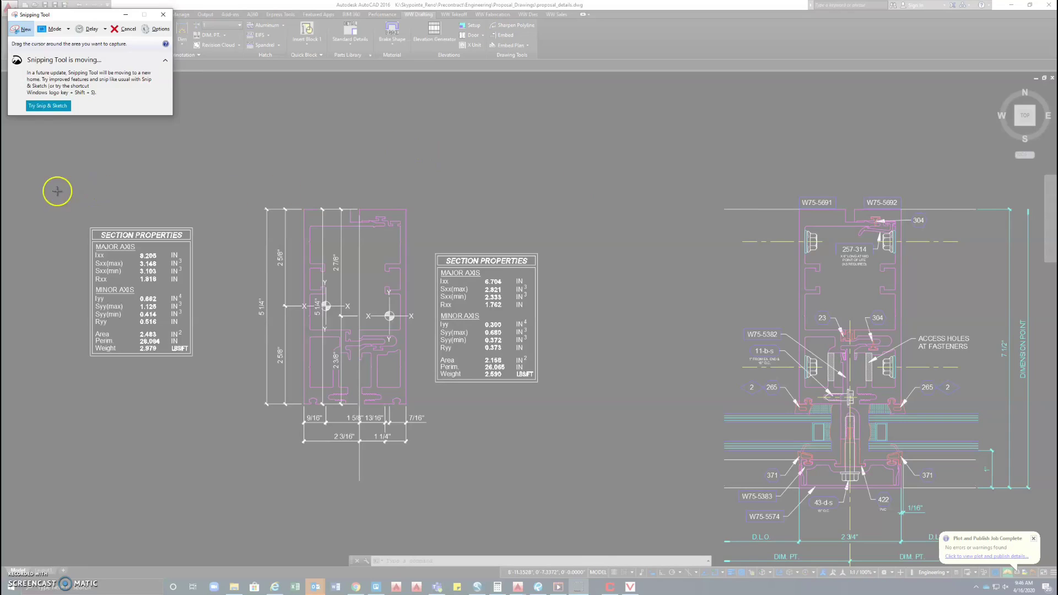
pyautogui.moveTo(56, 191)
pyautogui.mouseDown()
pyautogui.moveTo(602, 472)
pyautogui.moveTo(580, 495)
pyautogui.mouseUp()
pyautogui.rightClick(485, 278)
pyautogui.click(499, 285)
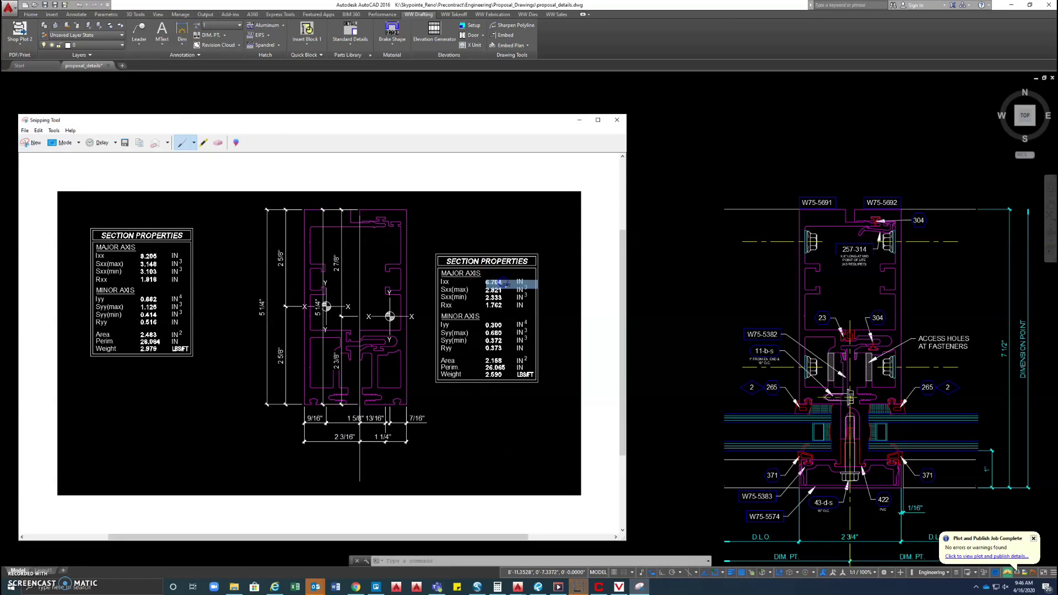
pyautogui.click(580, 121)
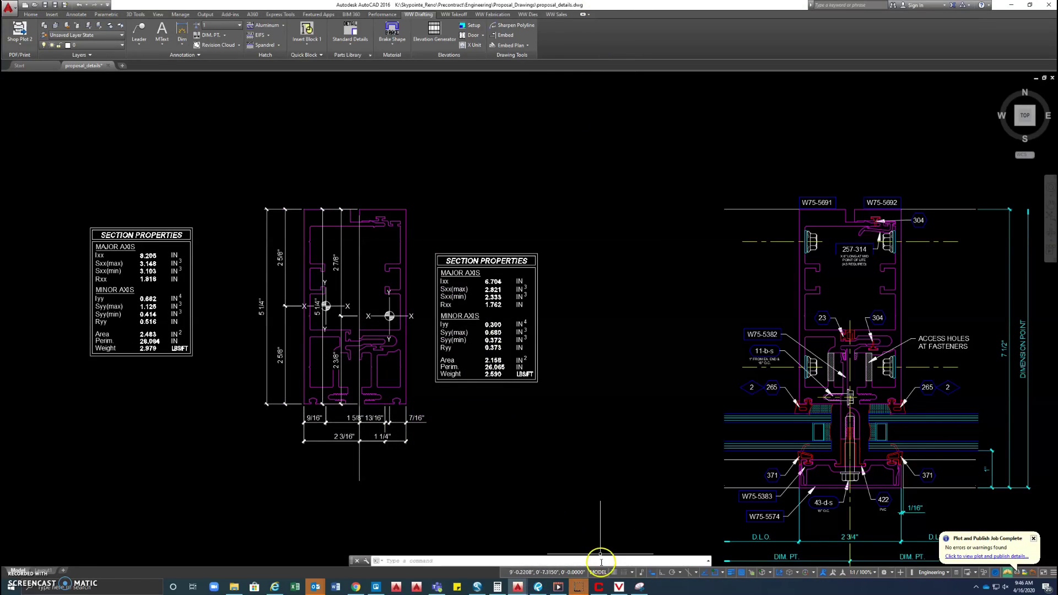
# Step: Switch to Revu, paste the section properties snip on page 4, and shrink it to fit centred below the Span No. 13 results
pyautogui.click(538, 587)
pyautogui.click(111, 134)
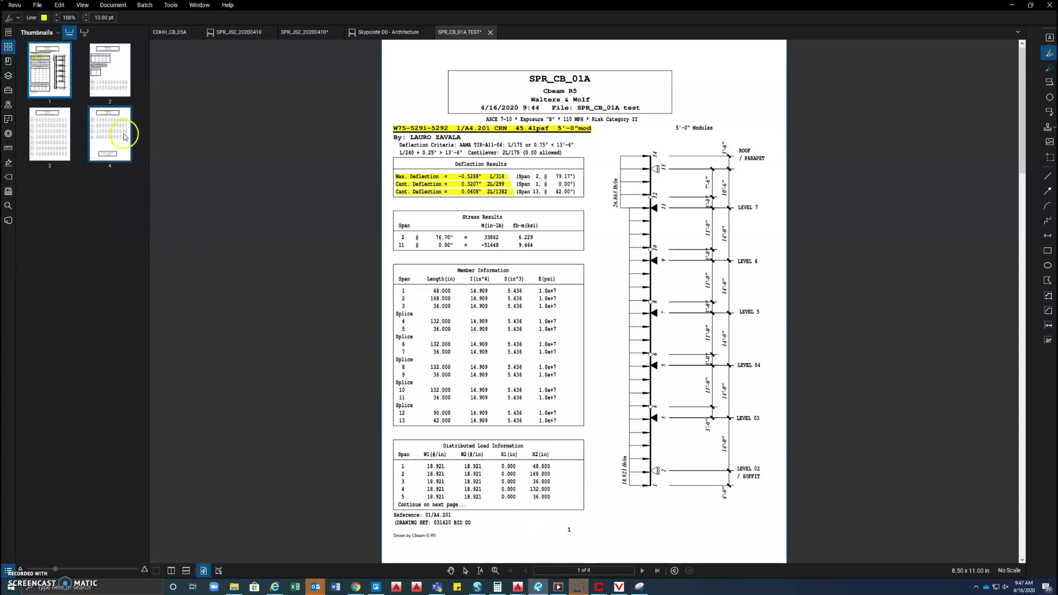
pyautogui.press('Escape')
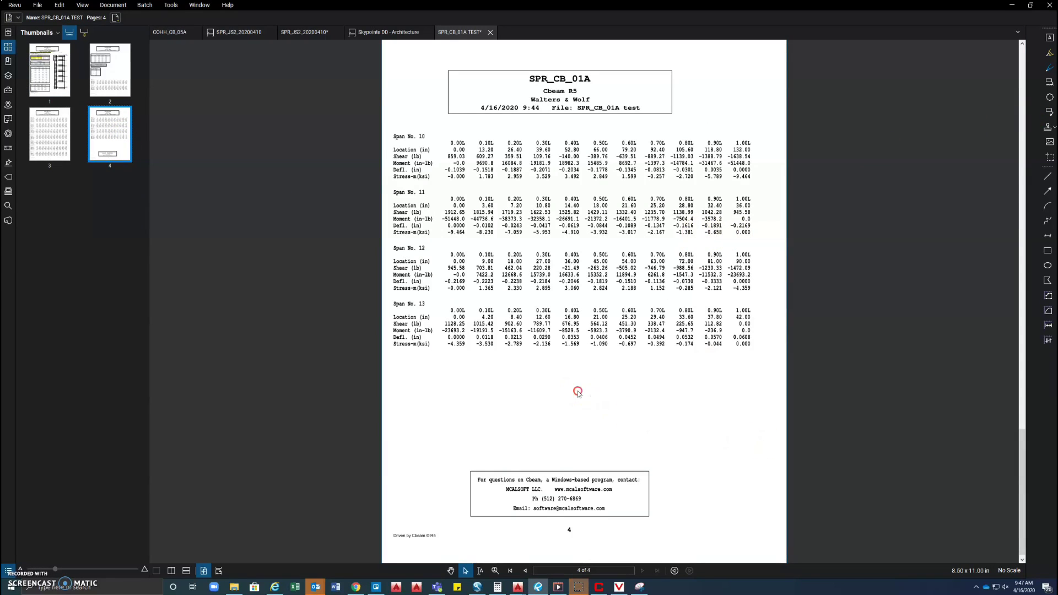
pyautogui.moveTo(578, 391); pyautogui.dragTo(629, 399)
pyautogui.hotkey('ctrl', 'v')
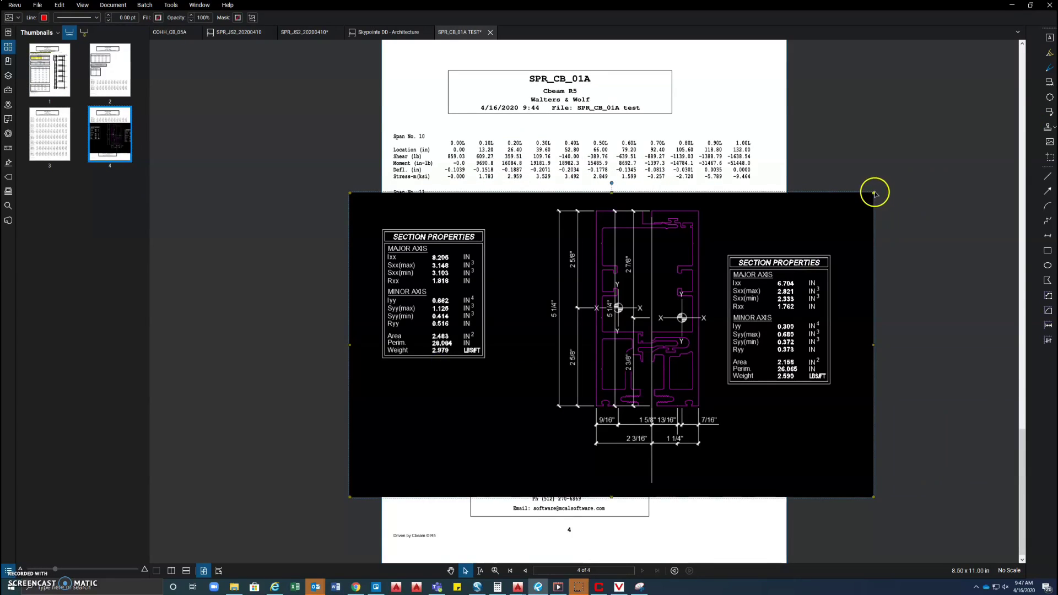
pyautogui.moveTo(728, 325); pyautogui.dragTo(663, 354)
pyautogui.moveTo(661, 316); pyautogui.dragTo(582, 370)
pyautogui.moveTo(553, 387); pyautogui.dragTo(658, 384)
pyautogui.click(746, 366)
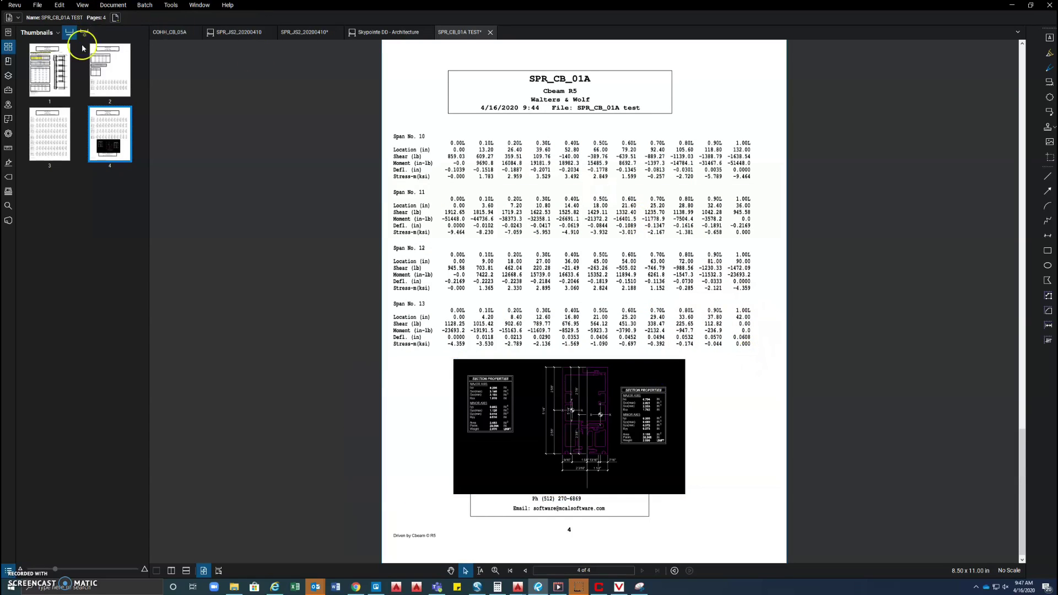
# Step: Return to page 1 and save the marked-up SPR_CB_01A TEST PDF
pyautogui.click(42, 58)
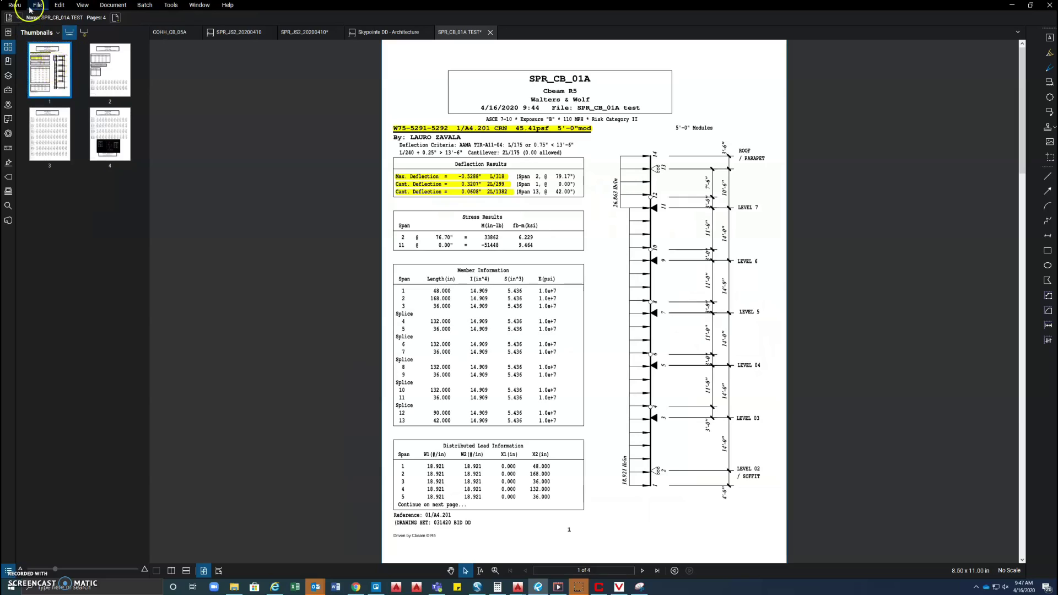
pyautogui.click(37, 5)
pyautogui.click(226, 152)
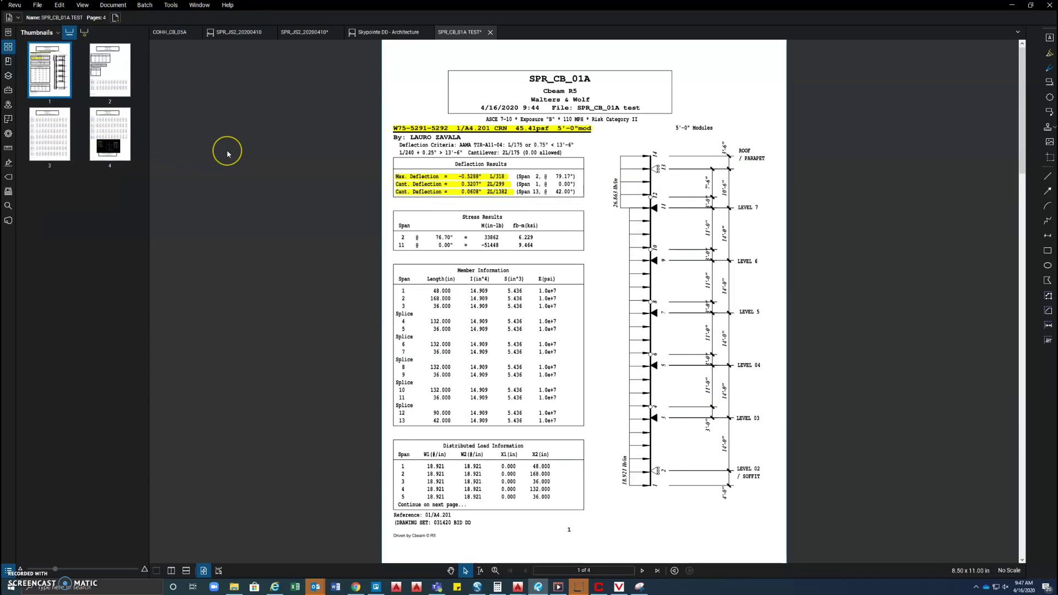
pyautogui.click(236, 156)
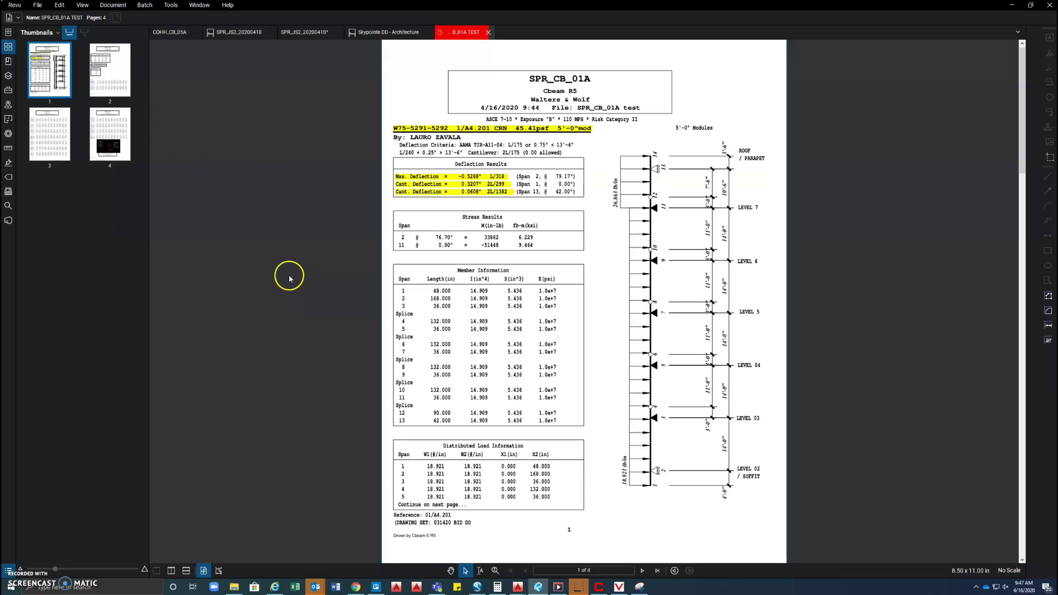
pyautogui.hotkey('ctrl', 's')
# Step: Switch to Cbeam and try to reinforce span 12 with the recently used 1 1/4" X 2 1/2" STEEL member, centred over a 120-inch partial span
pyautogui.click(597, 586)
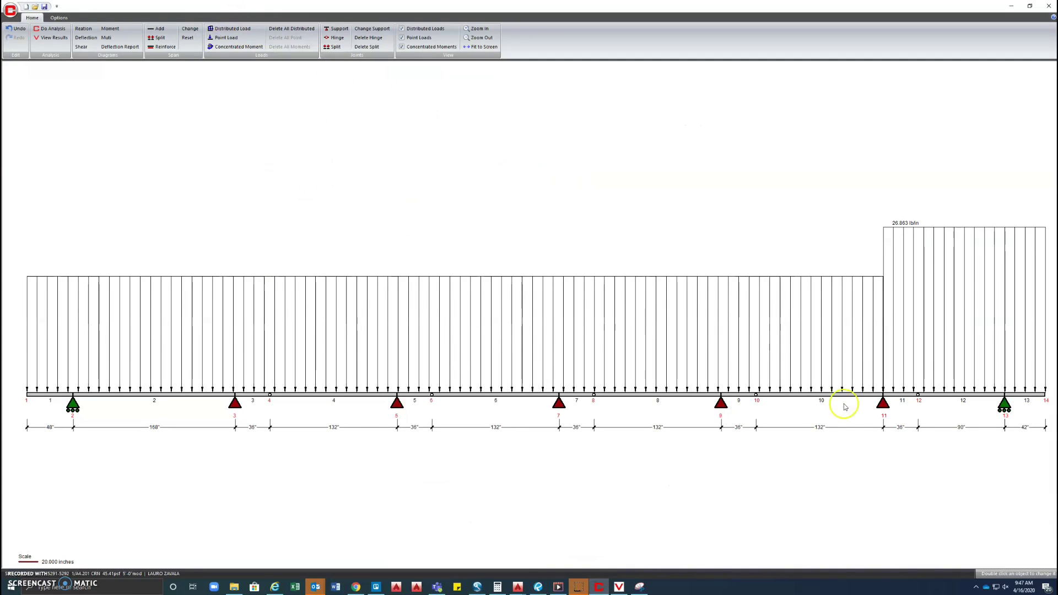
pyautogui.click(164, 47)
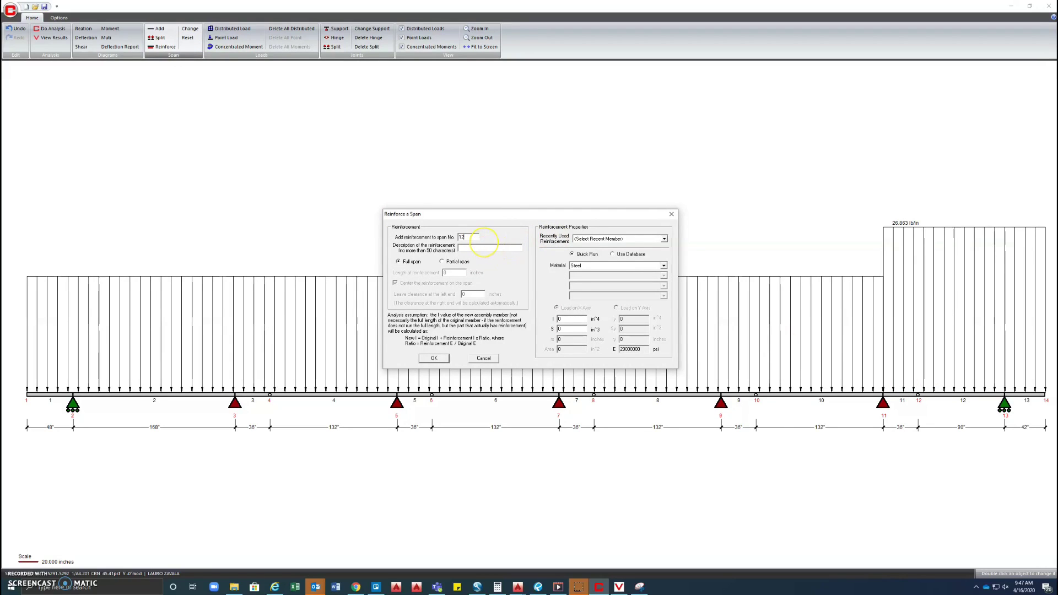
pyautogui.click(443, 262)
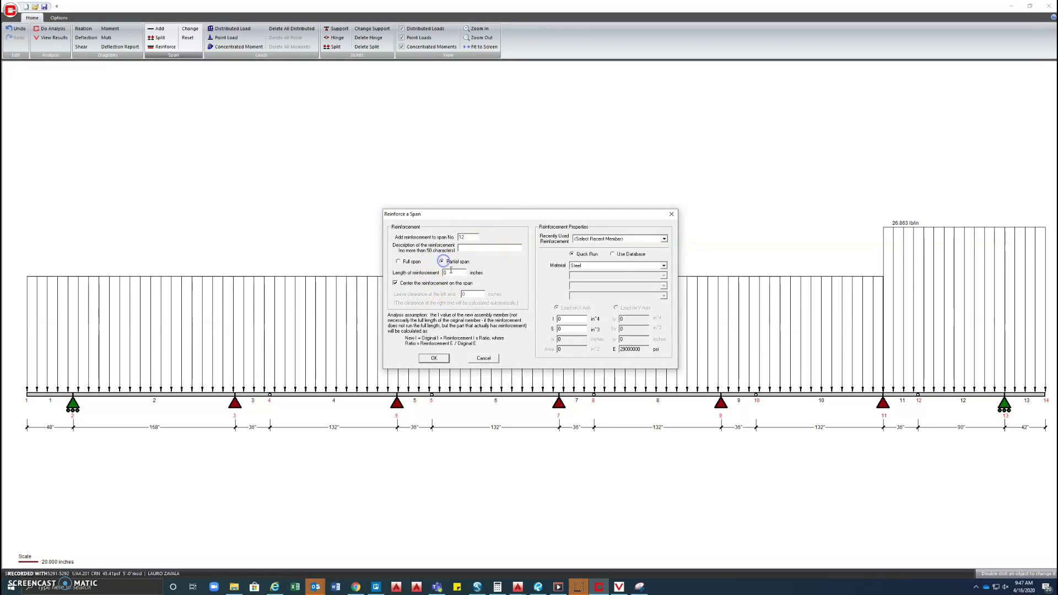
pyautogui.write('120')
pyautogui.click(665, 239)
pyautogui.click(642, 260)
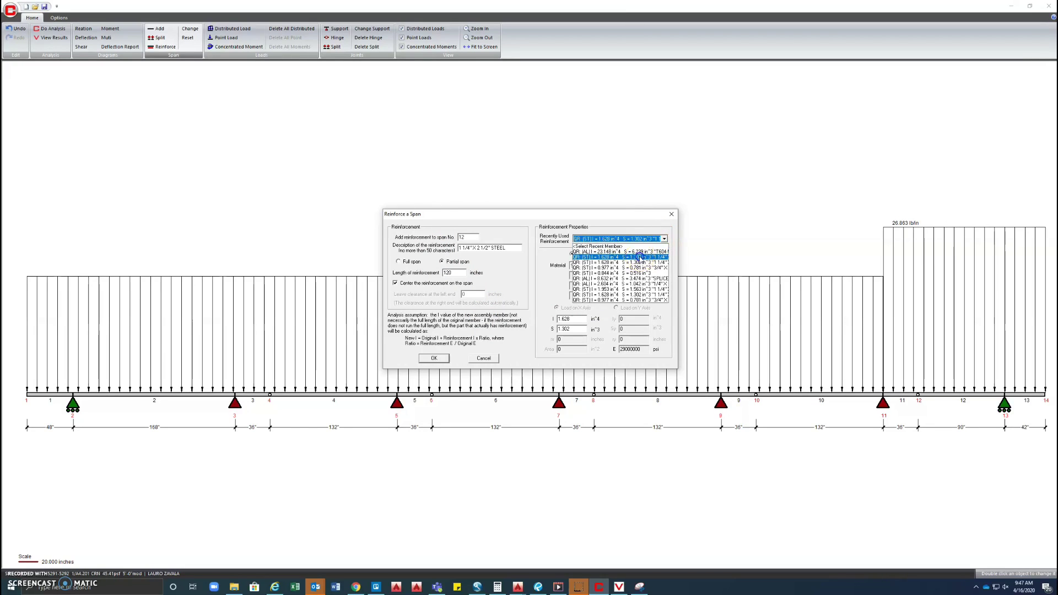
pyautogui.click(444, 359)
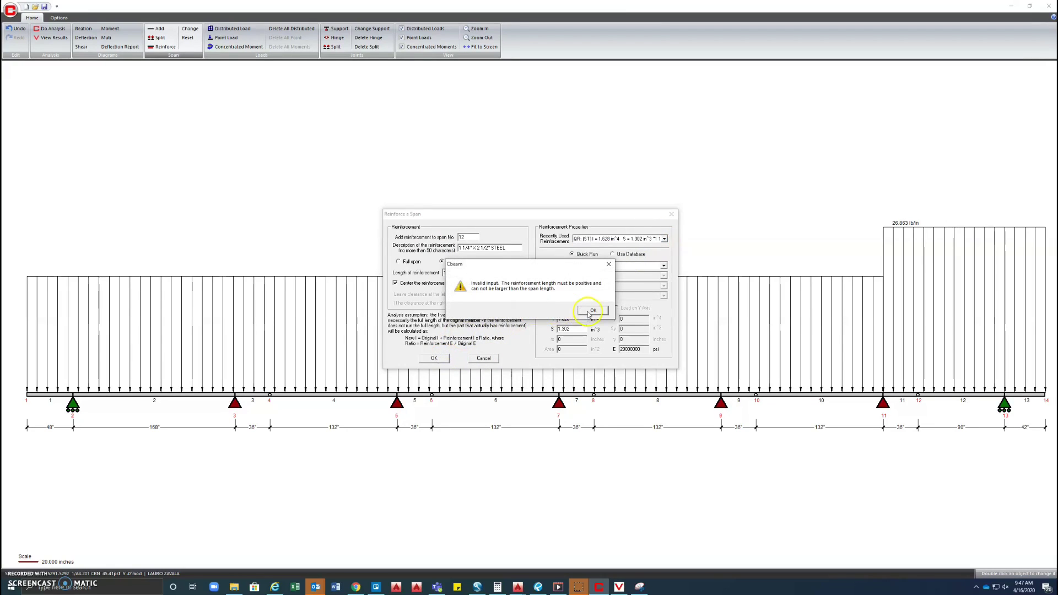
pyautogui.click(588, 312)
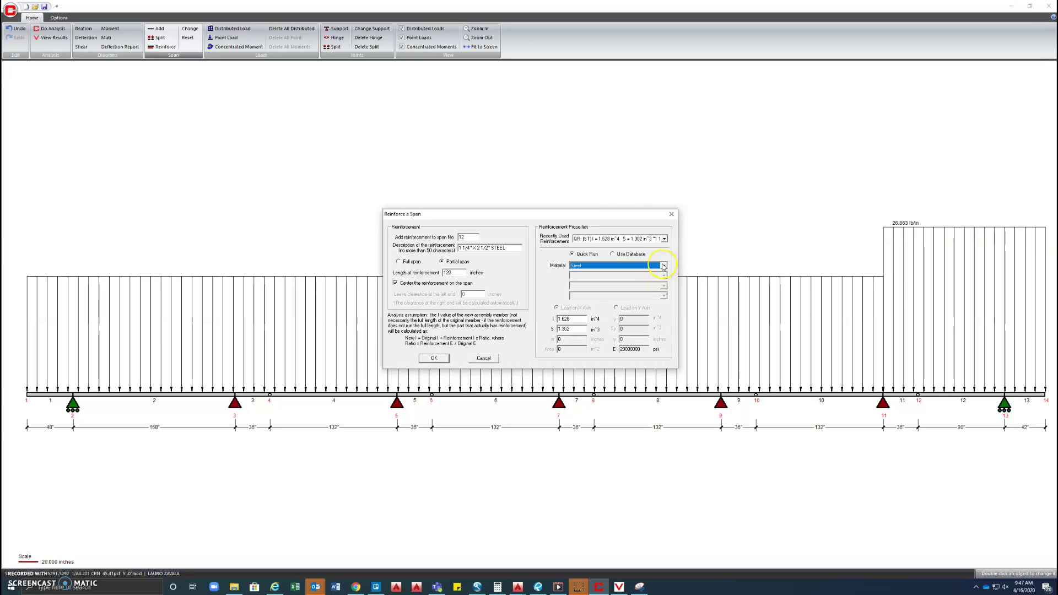
pyautogui.click(434, 358)
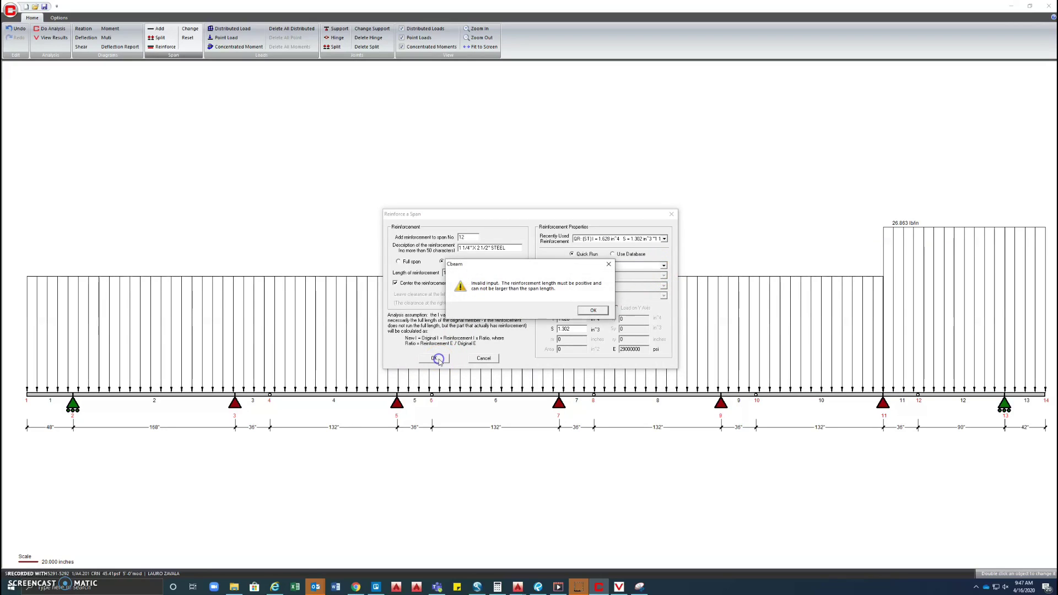
pyautogui.click(593, 311)
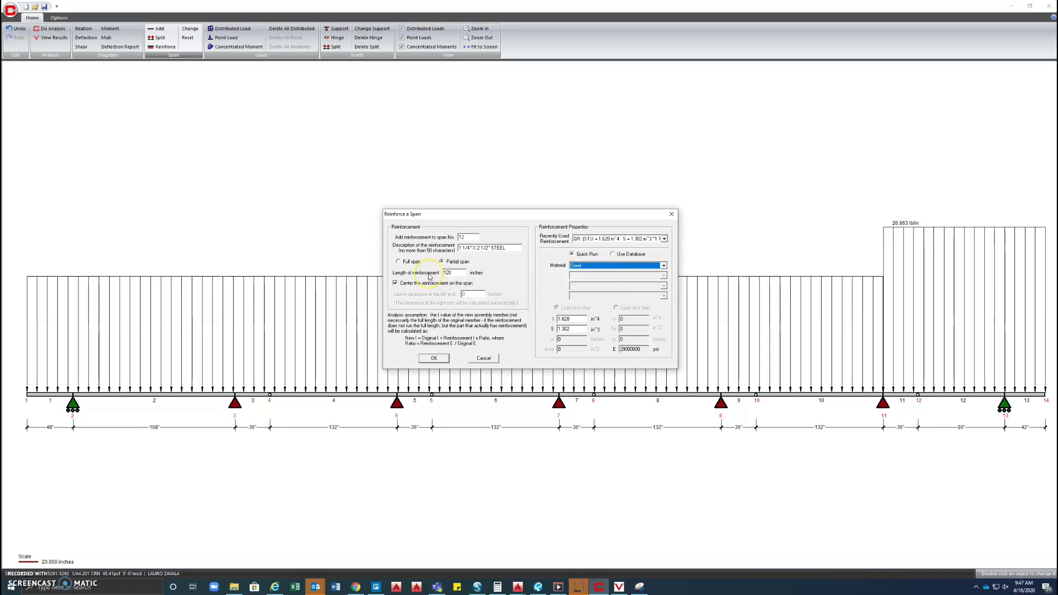
# Step: Apply the steel reinforcement to the full length of span 12 and run the analysis on the reinforced beam
pyautogui.click(398, 262)
pyautogui.click(434, 358)
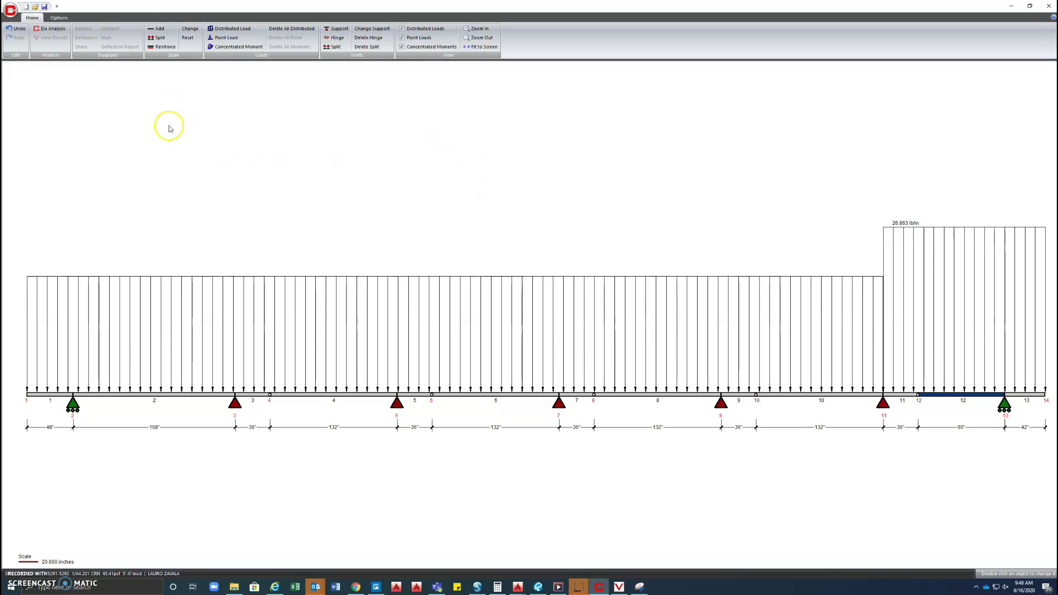
pyautogui.click(46, 31)
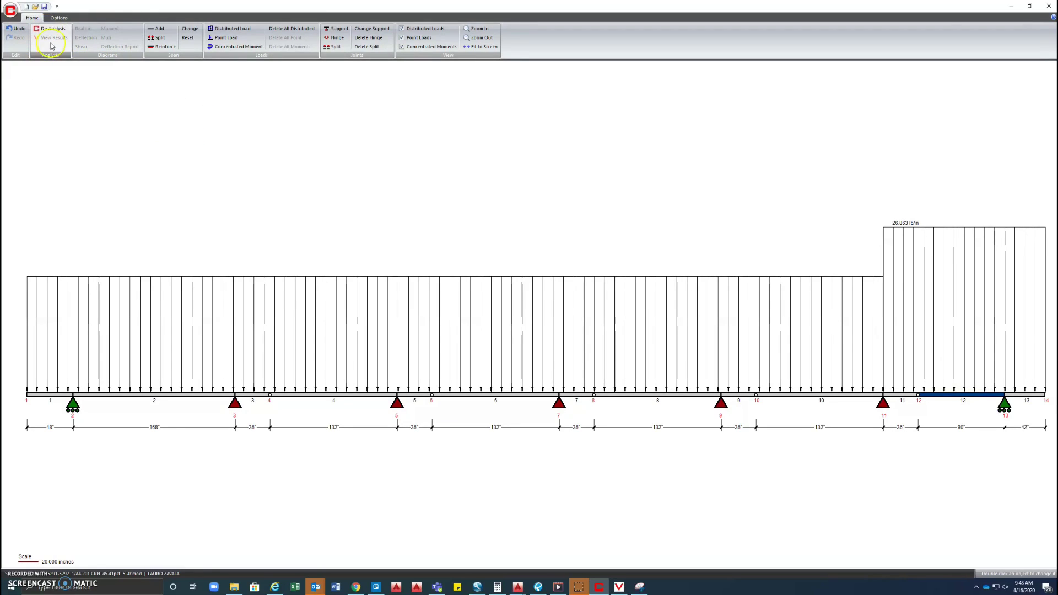